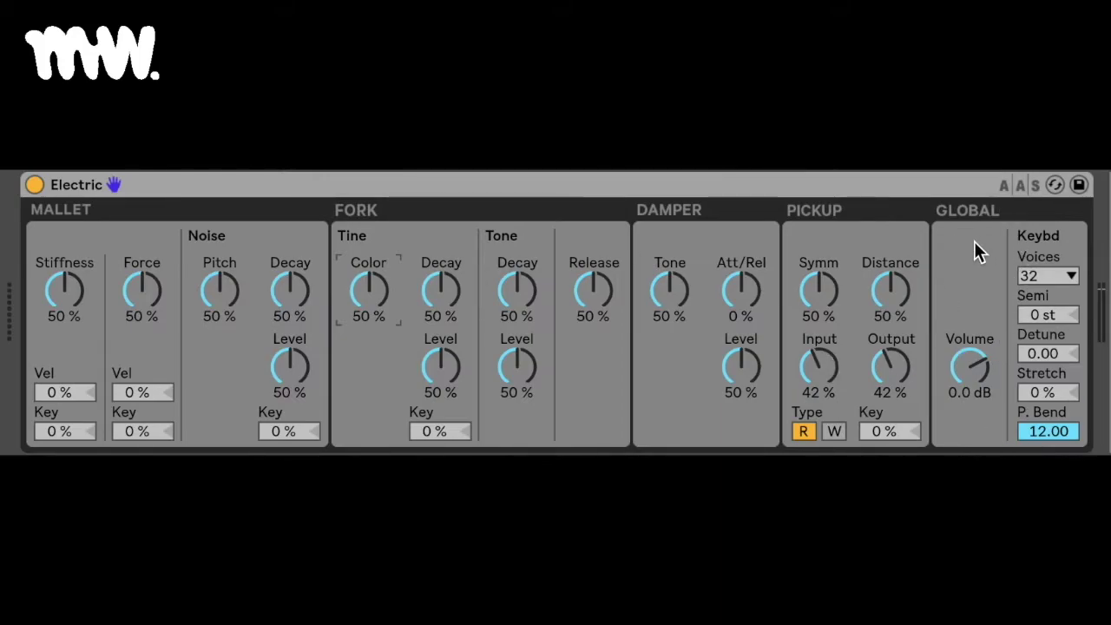
click(832, 430)
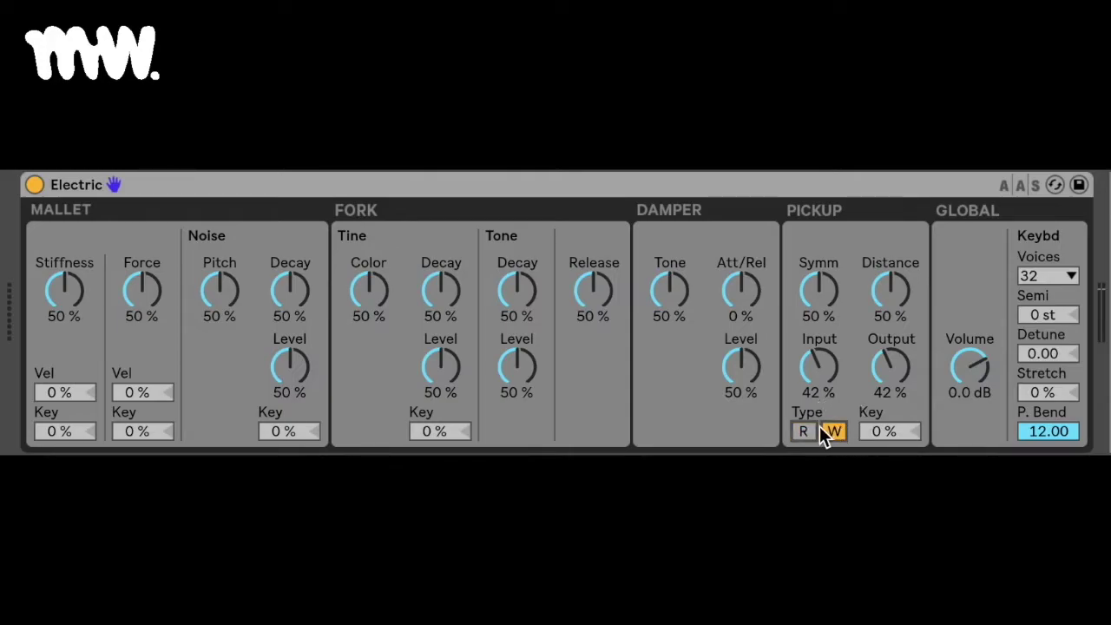
click(805, 430)
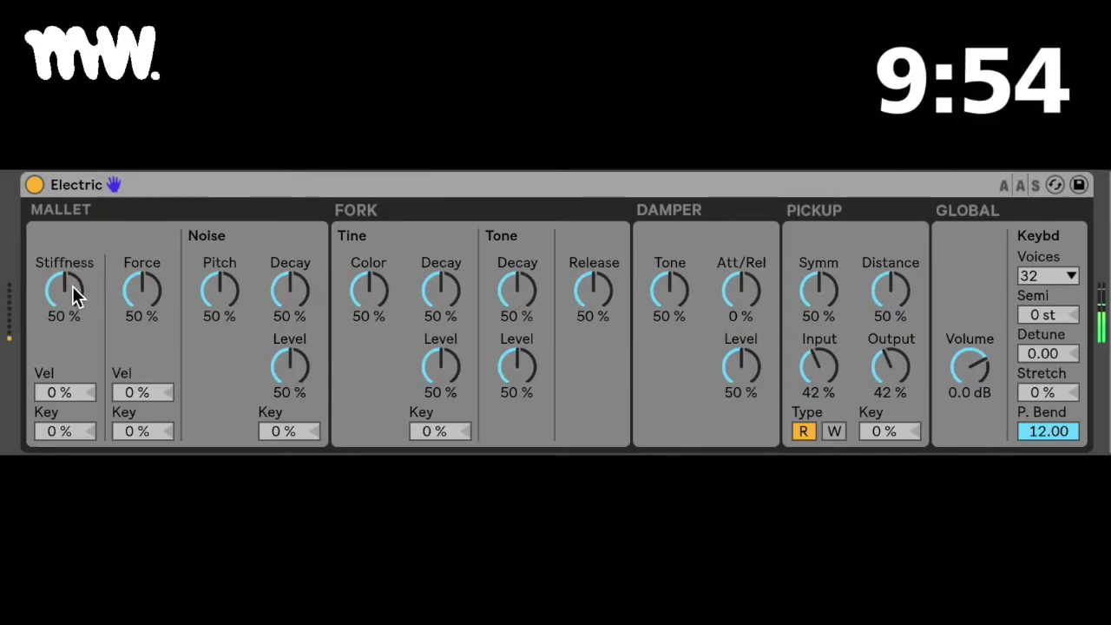
Raise the listening volume, then set the mallet Stiffness knob to 37% and Force to 80%
key(XF86AudioRaiseVolume)
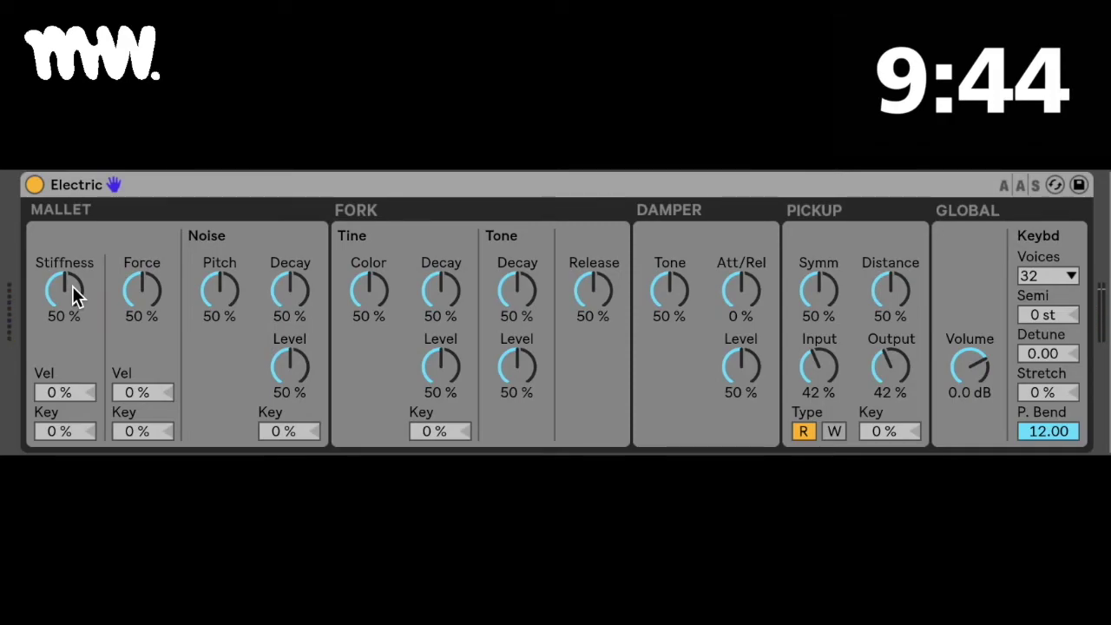
drag(74, 295, 74, 251)
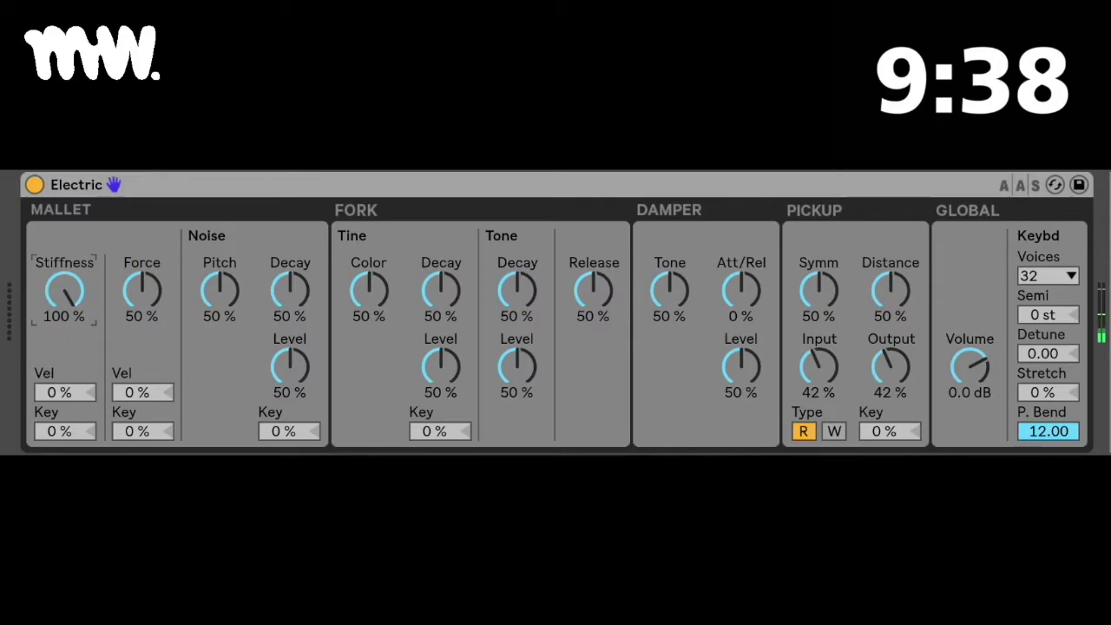
drag(75, 293, 74, 334)
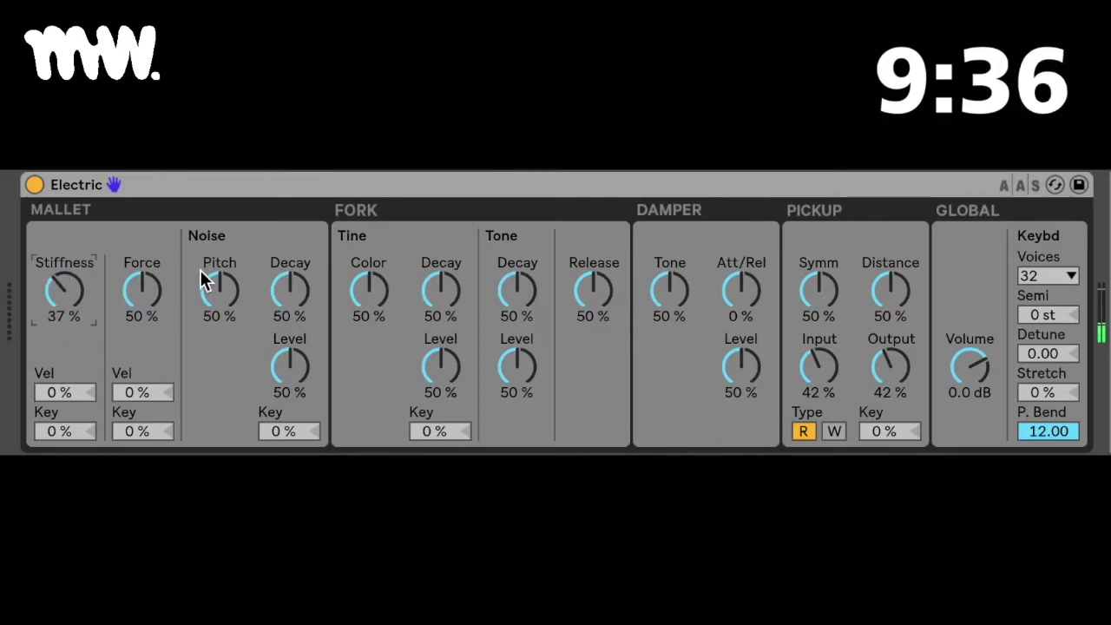
mouse_move(139, 291)
mouse_down()
mouse_move(138, 259)
mouse_move(138, 317)
mouse_move(138, 295)
mouse_up()
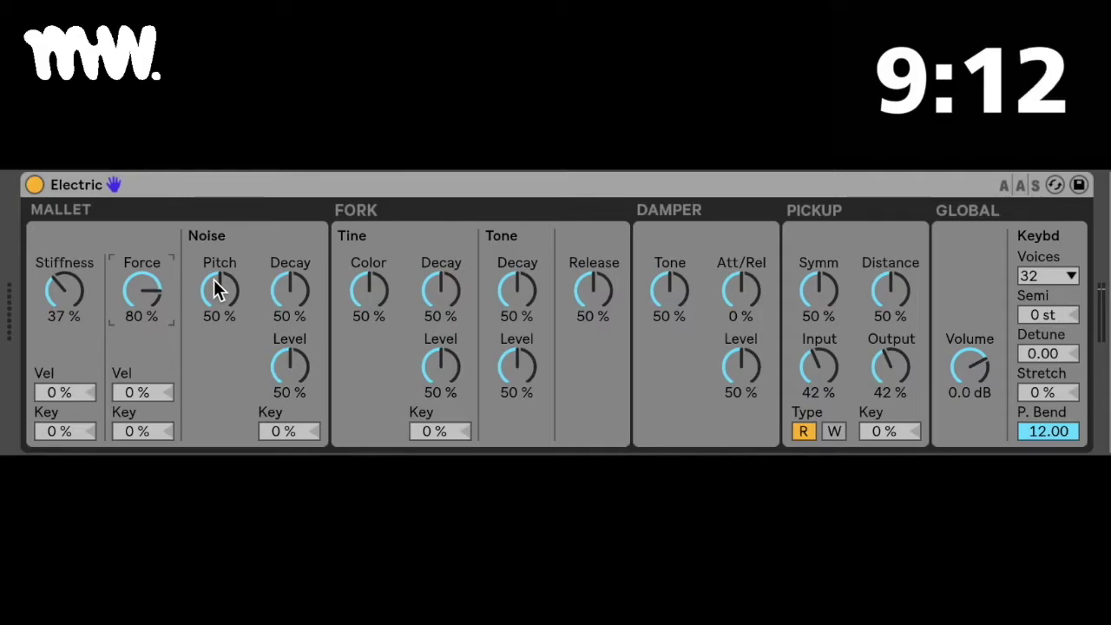
Drop the noise Pitch to 0%, settle the noise Level at 48% and the noise Decay at 40%
mouse_move(218, 288)
mouse_down()
mouse_move(218, 247)
mouse_move(218, 342)
mouse_move(217, 292)
mouse_up()
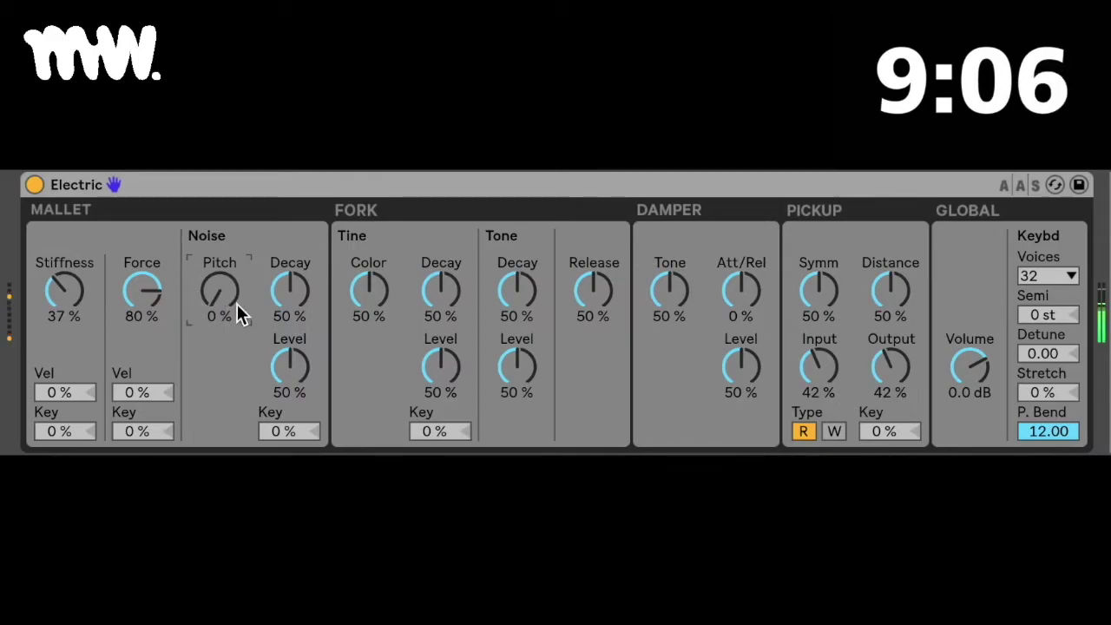
drag(289, 366, 290, 295)
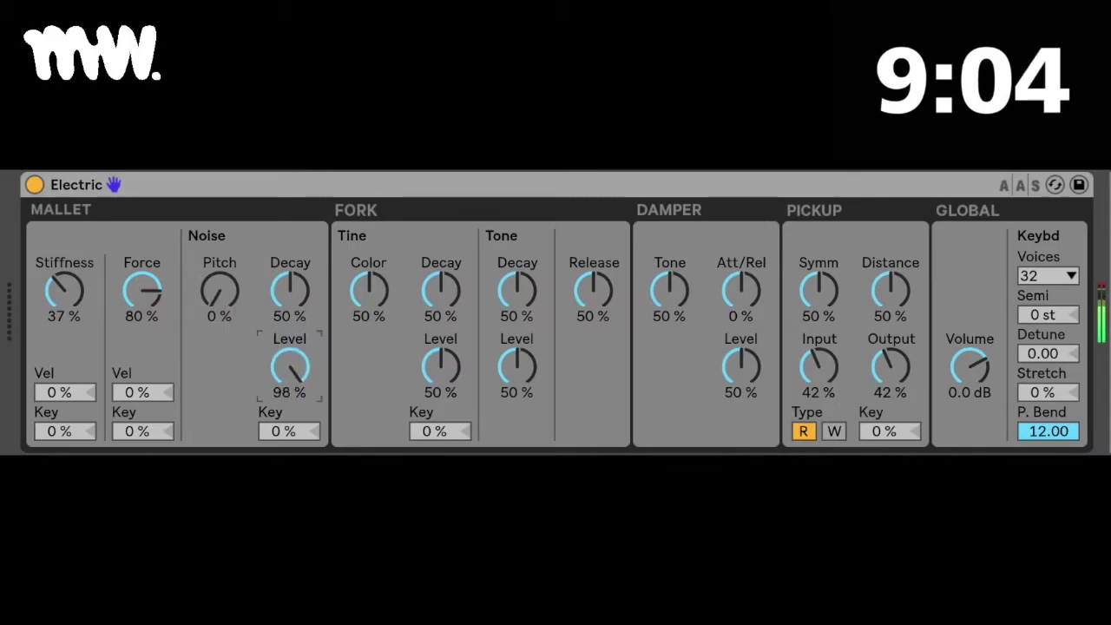
drag(290, 367, 290, 432)
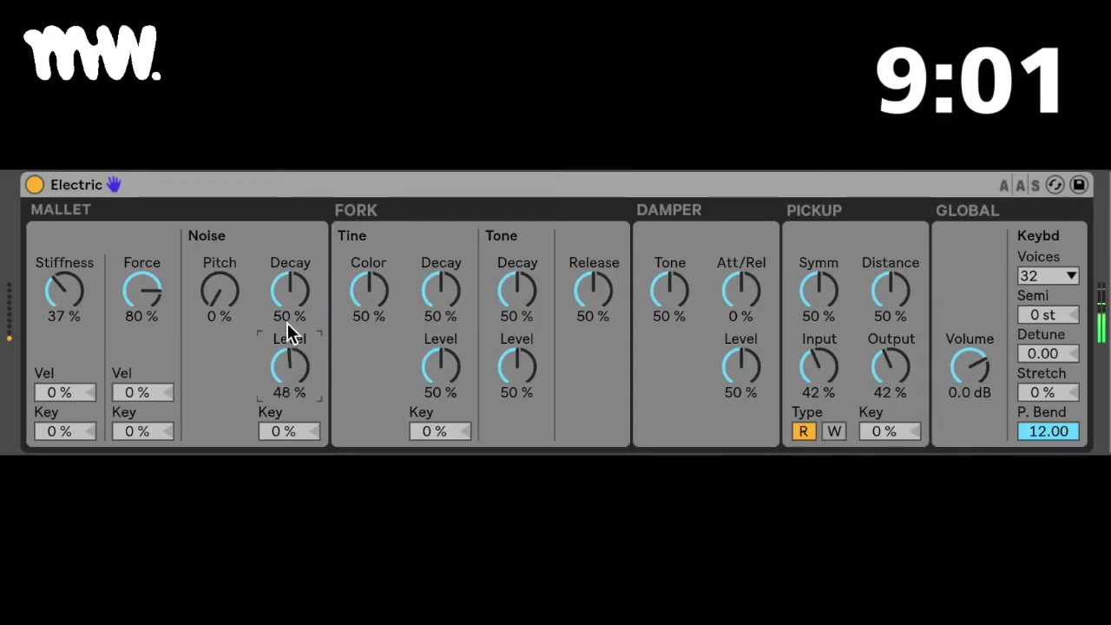
drag(290, 324, 291, 295)
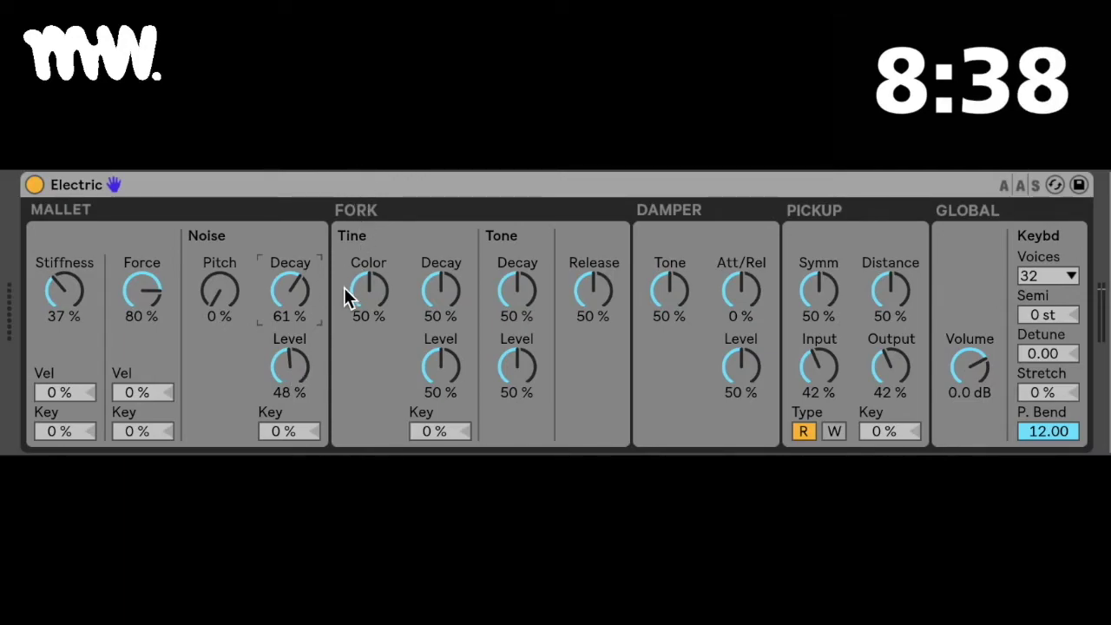
drag(290, 290, 290, 320)
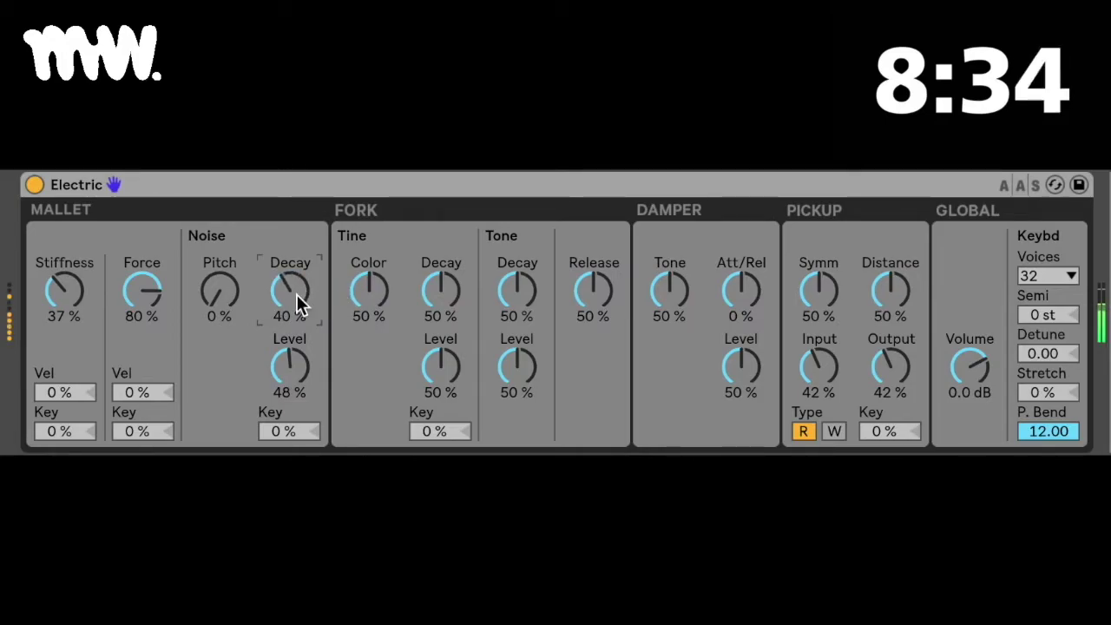
click(372, 229)
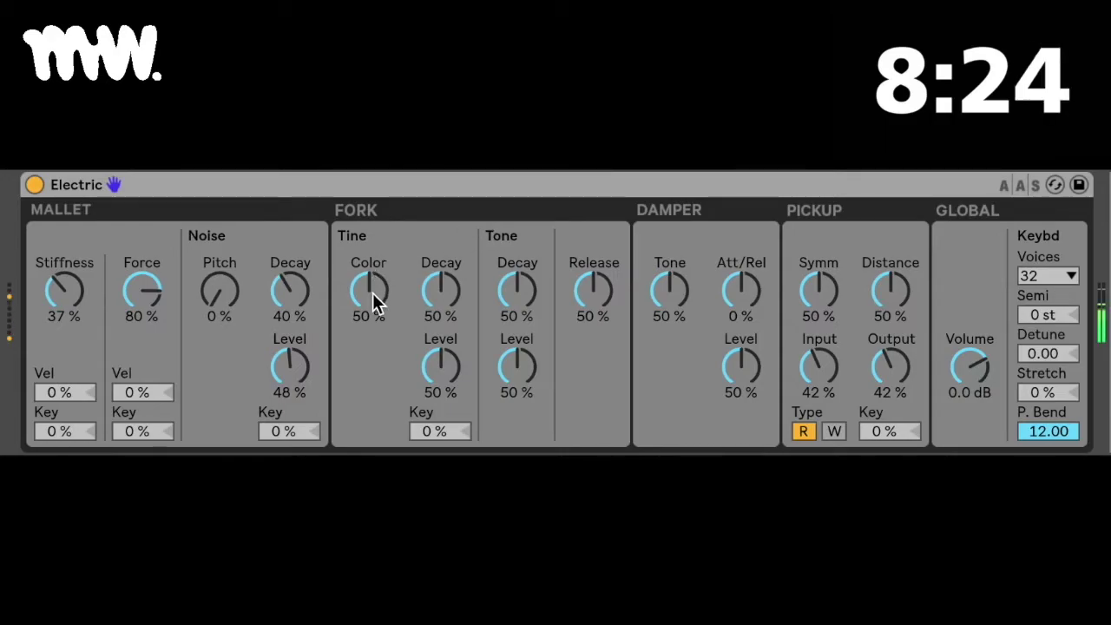
Brighten the Tine Color to 91% and lower the Tine Level to 33%
drag(372, 292, 369, 213)
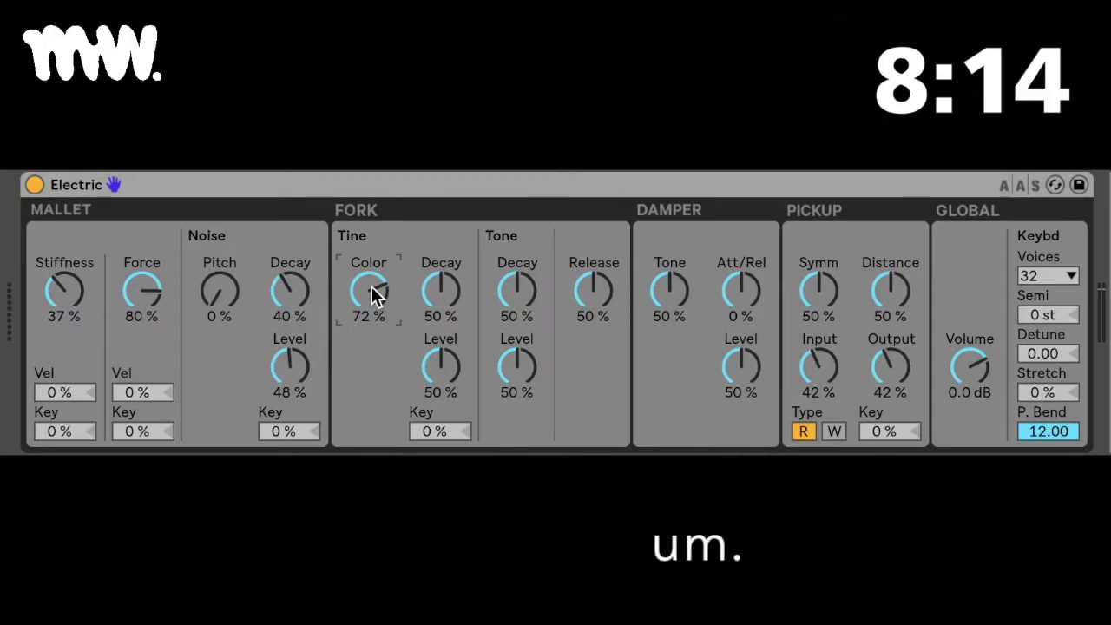
drag(372, 286, 372, 260)
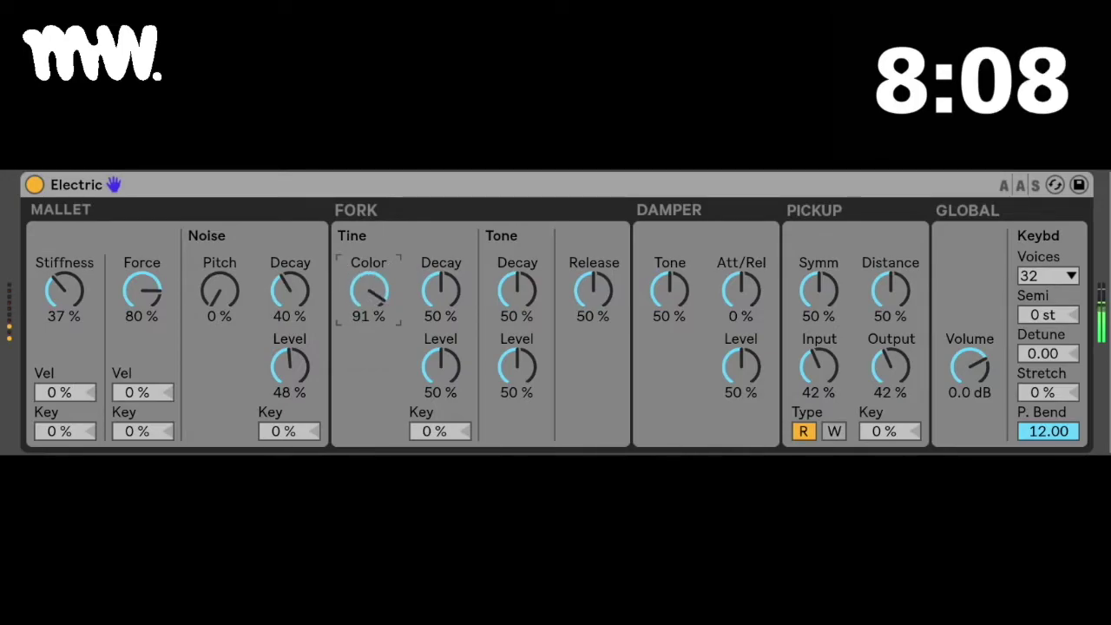
drag(440, 366, 441, 377)
drag(441, 289, 441, 324)
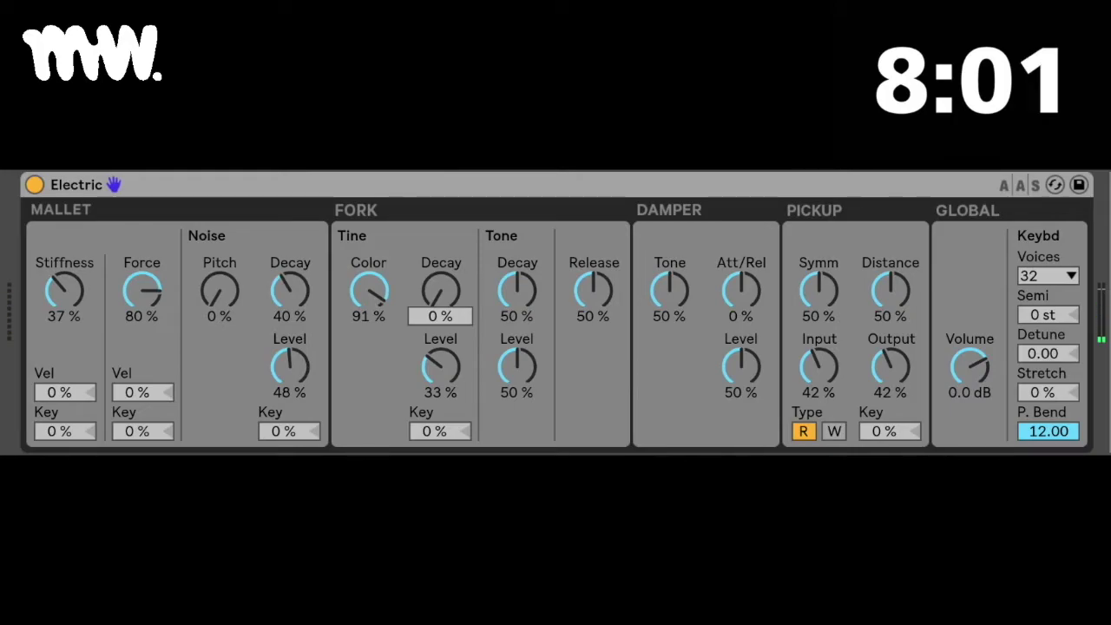
Fine-tune the Tine Decay to about 41% and shorten the Tone Decay to 5%
mouse_move(441, 324)
mouse_down()
mouse_move(441, 273)
mouse_move(449, 315)
mouse_up()
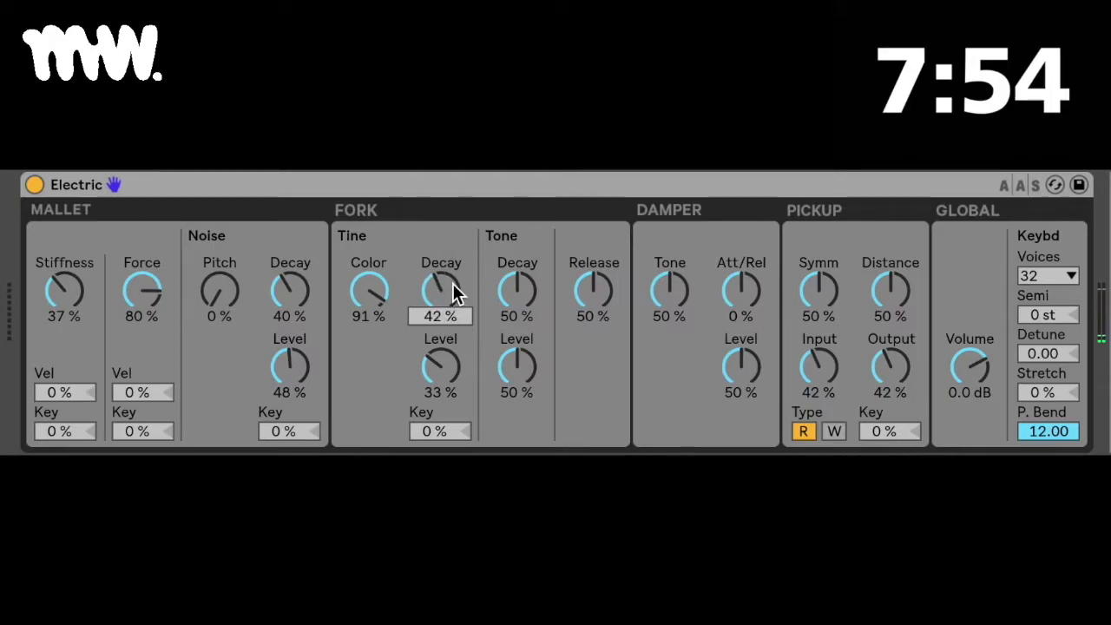
drag(443, 295, 443, 294)
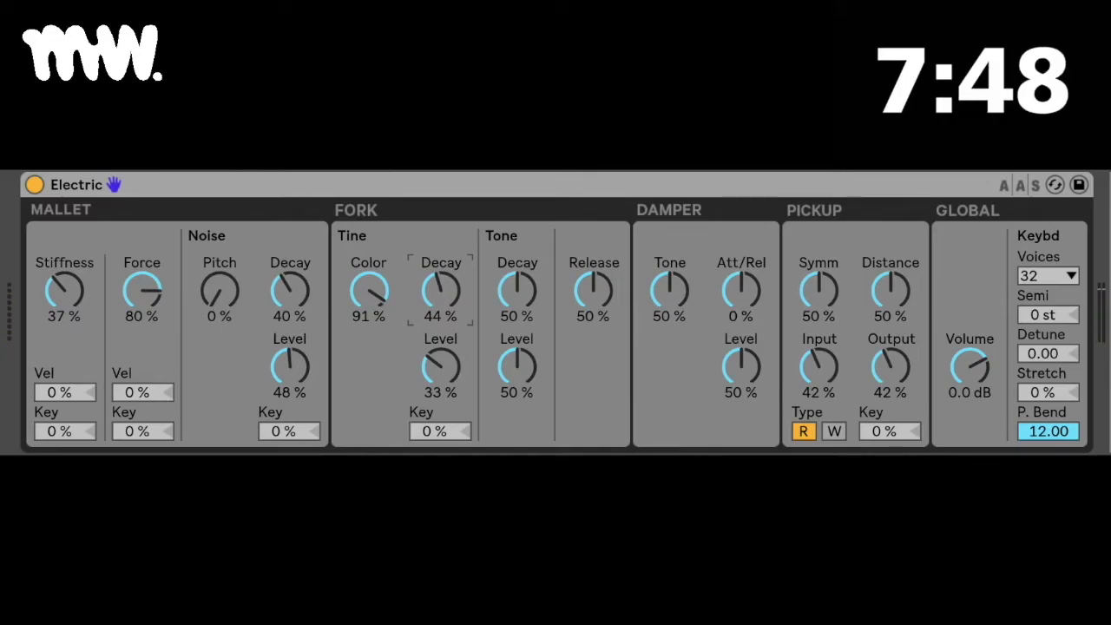
mouse_move(443, 293)
mouse_down()
mouse_move(443, 323)
mouse_move(443, 276)
mouse_move(444, 290)
mouse_up()
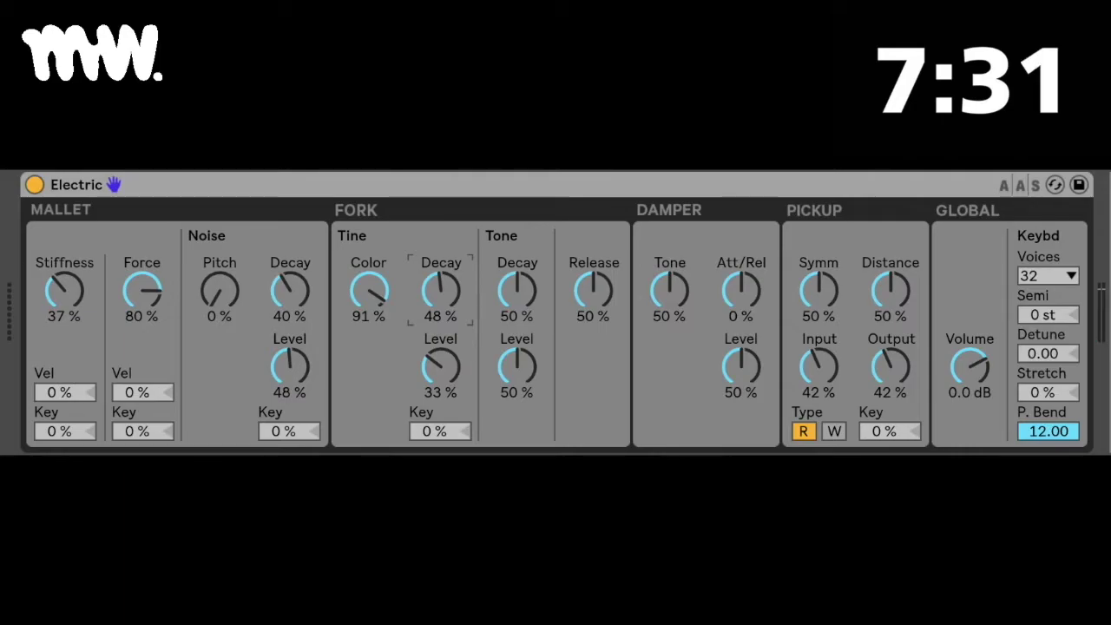
drag(441, 290, 453, 302)
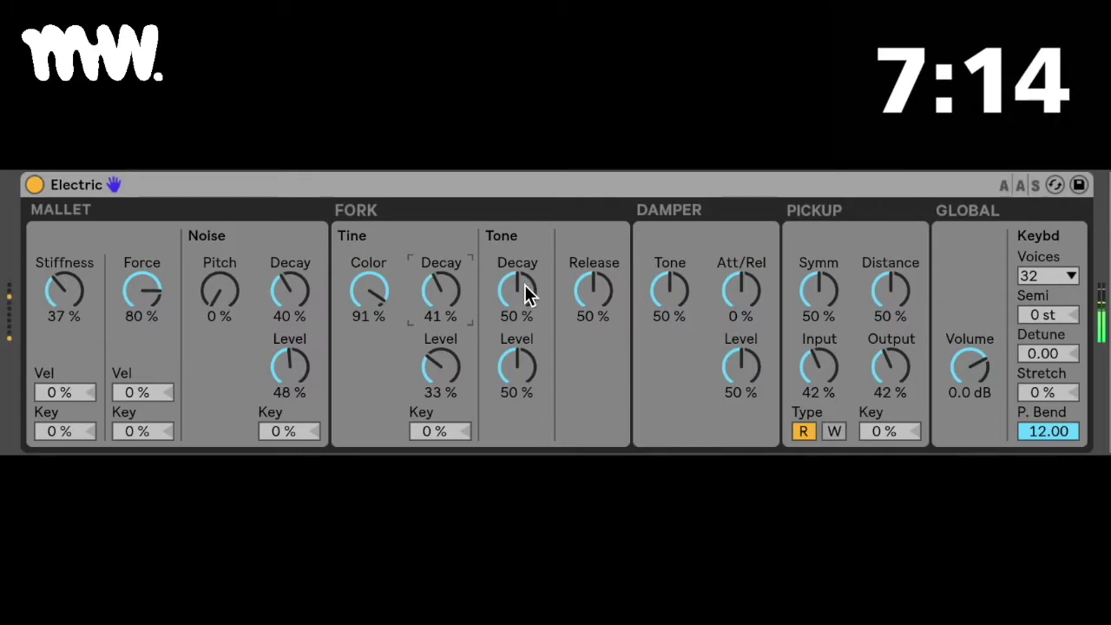
drag(525, 285, 524, 379)
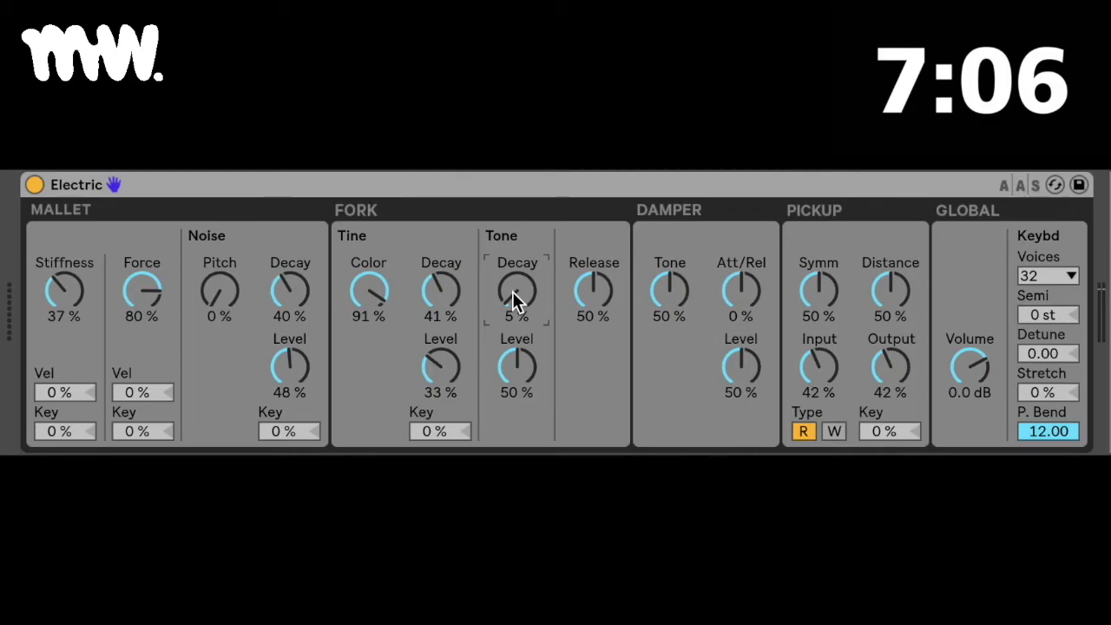
click(511, 356)
drag(511, 355, 511, 335)
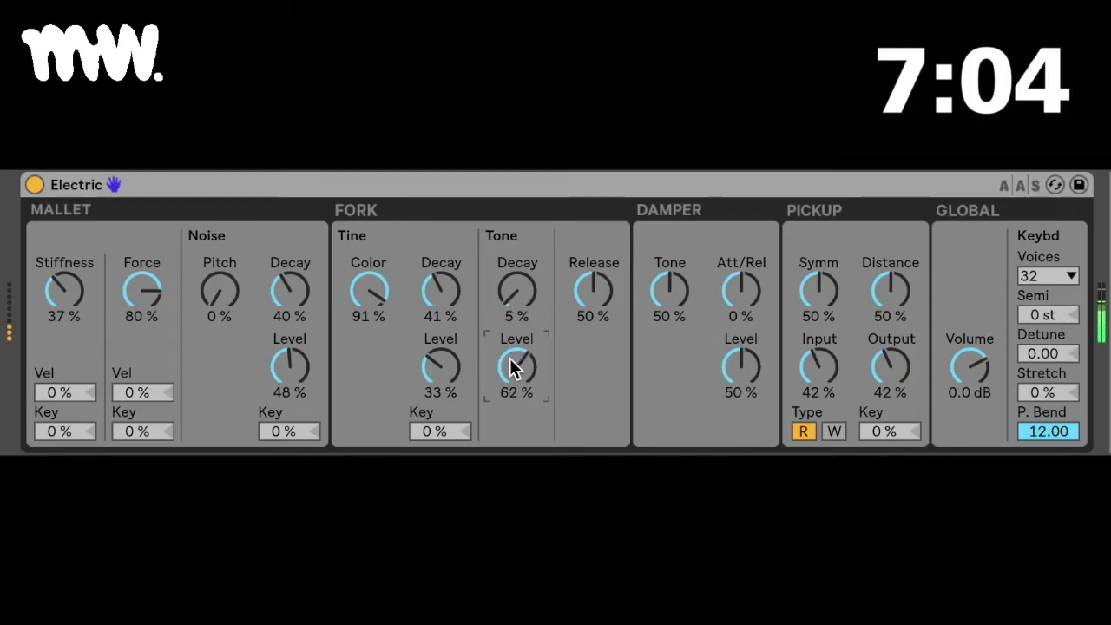
drag(517, 291, 516, 265)
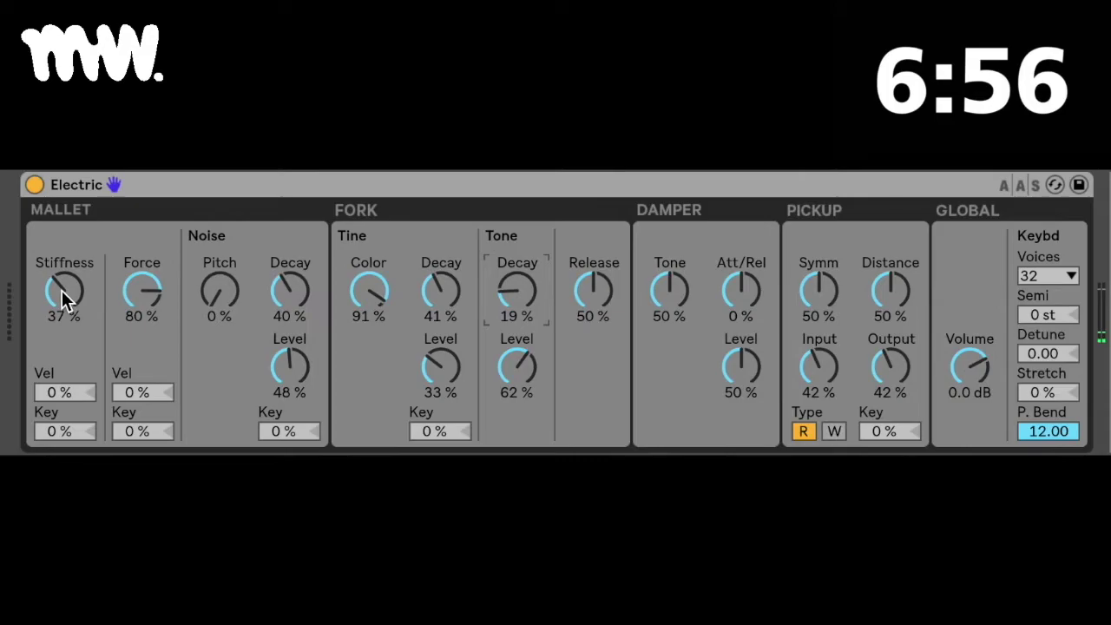
mouse_move(64, 295)
mouse_down()
mouse_move(63, 314)
mouse_move(63, 296)
mouse_up()
click(142, 291)
mouse_move(141, 290)
mouse_down()
mouse_move(141, 361)
mouse_move(142, 309)
mouse_up()
drag(61, 297, 61, 293)
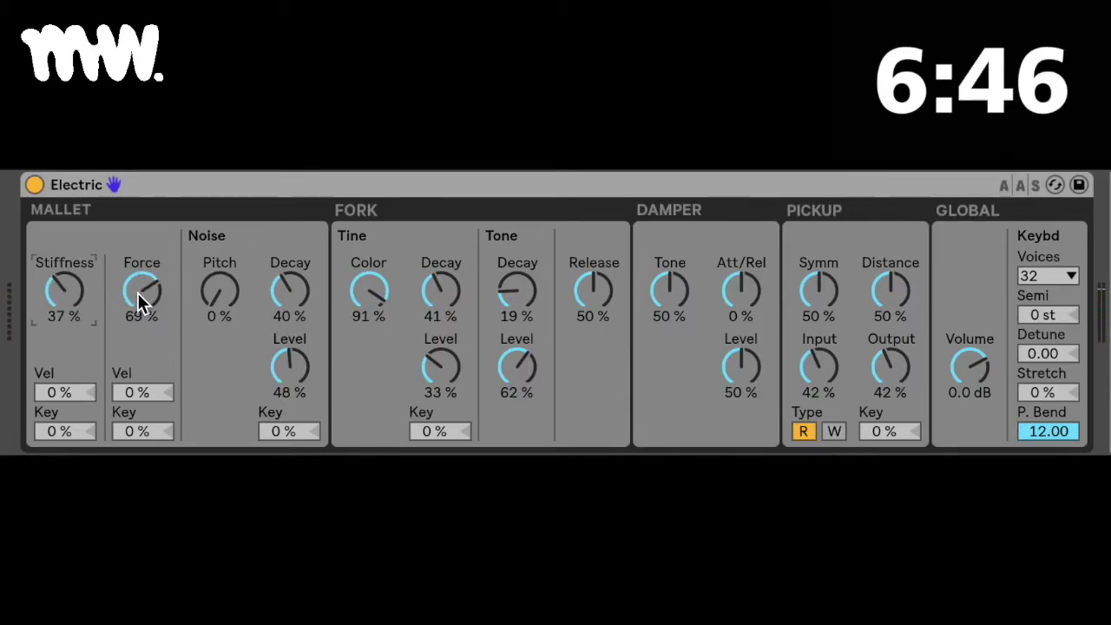
drag(139, 292, 141, 291)
click(64, 291)
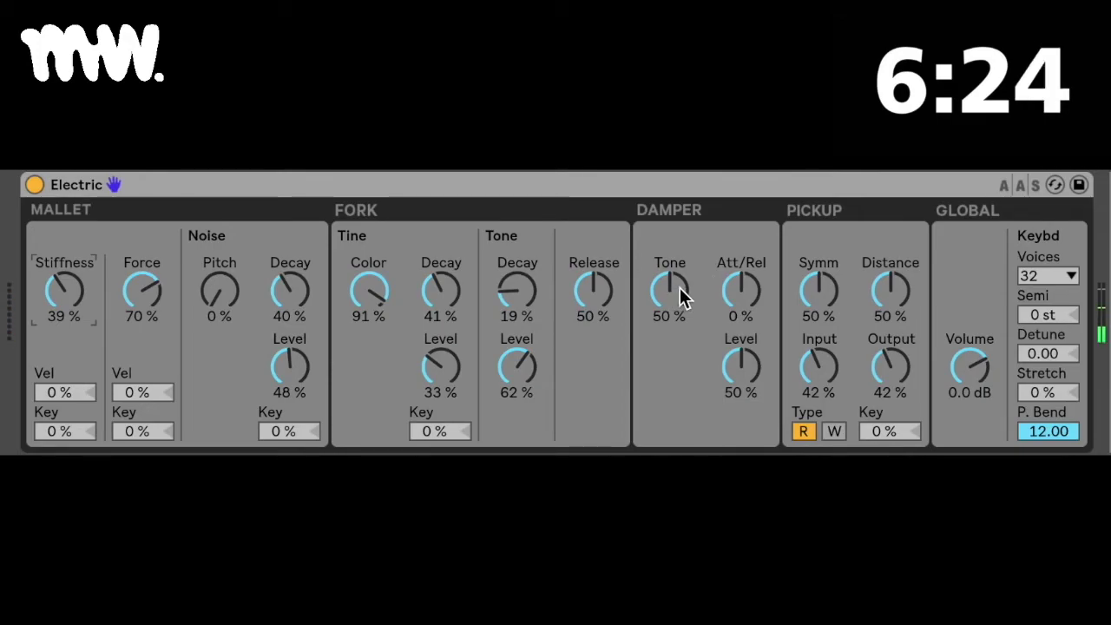
drag(677, 289, 642, 298)
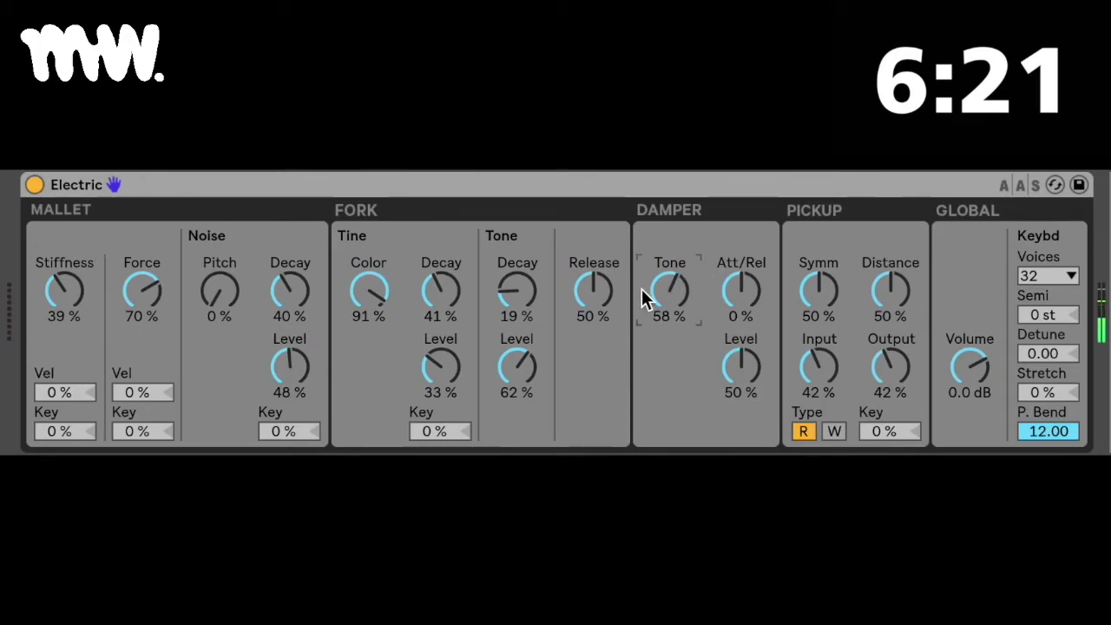
Set the Fork Tone Level to 49% and lower the Tine Color from 91% to 70%
click(519, 364)
mouse_move(519, 365)
mouse_down()
mouse_move(519, 344)
mouse_move(523, 368)
mouse_up()
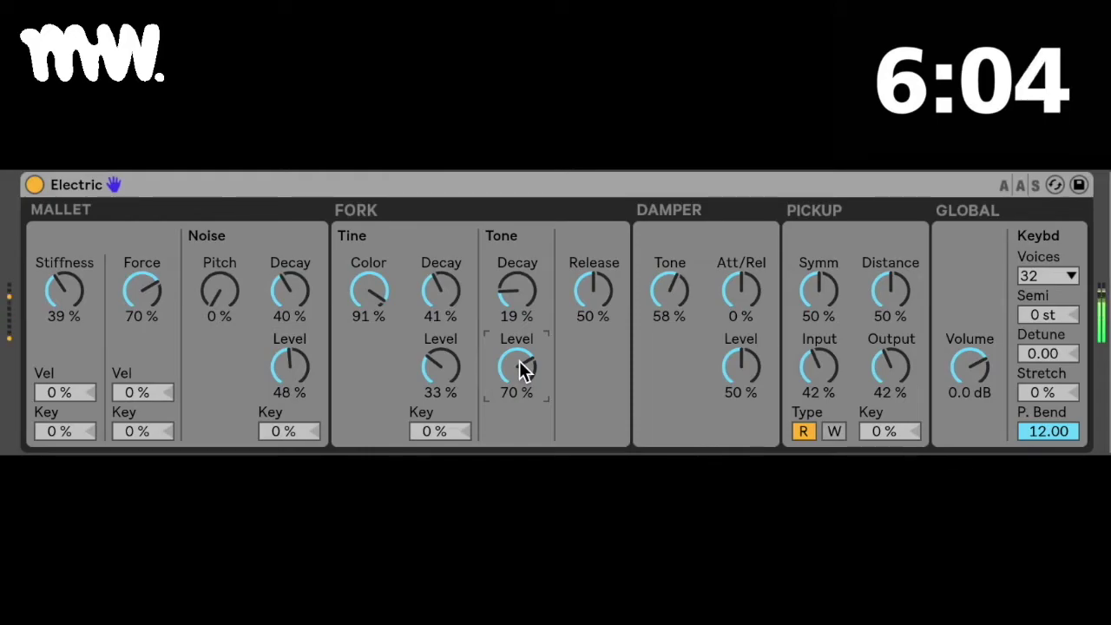
mouse_move(523, 367)
mouse_down()
mouse_move(523, 391)
mouse_move(519, 355)
mouse_up()
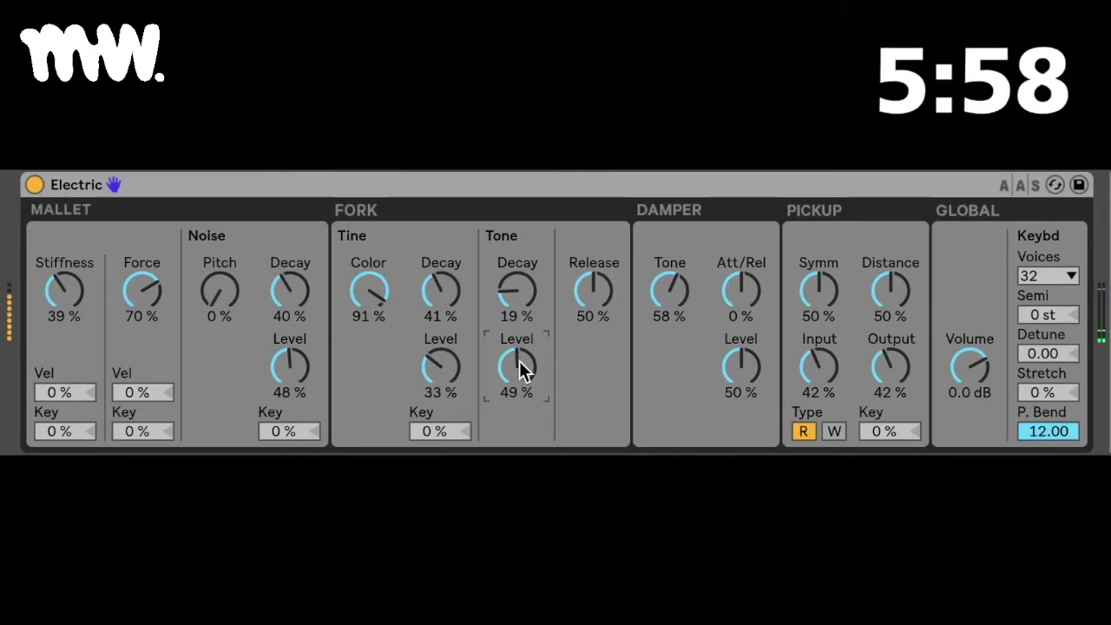
drag(367, 292, 367, 311)
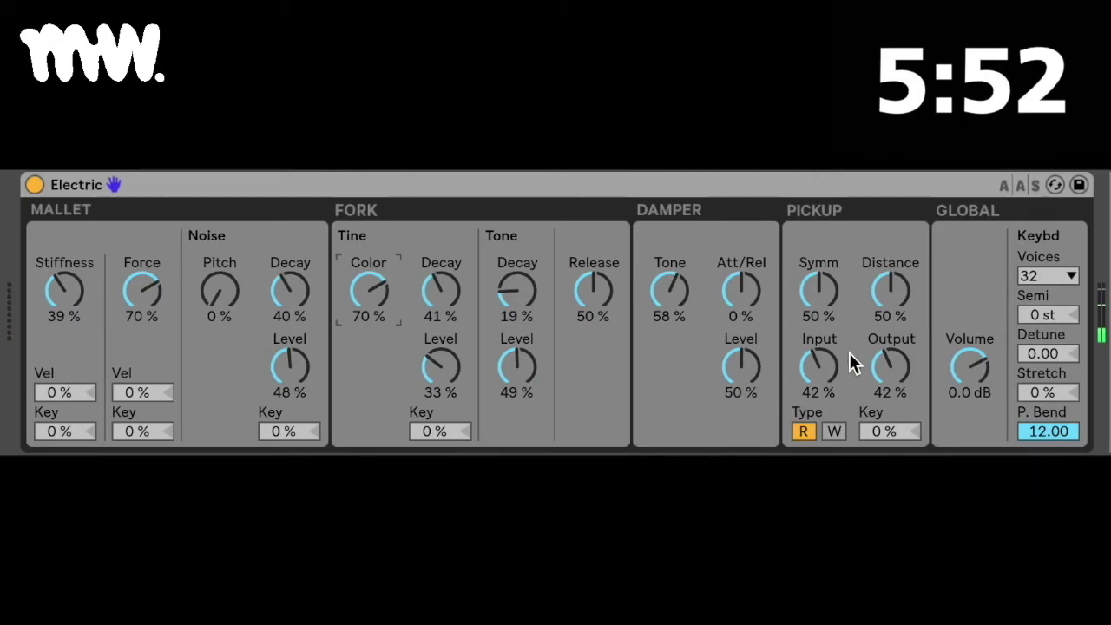
Switch the pickup to type W with Symm 71%, Distance 84%, Input 61% and Output 48%
click(834, 431)
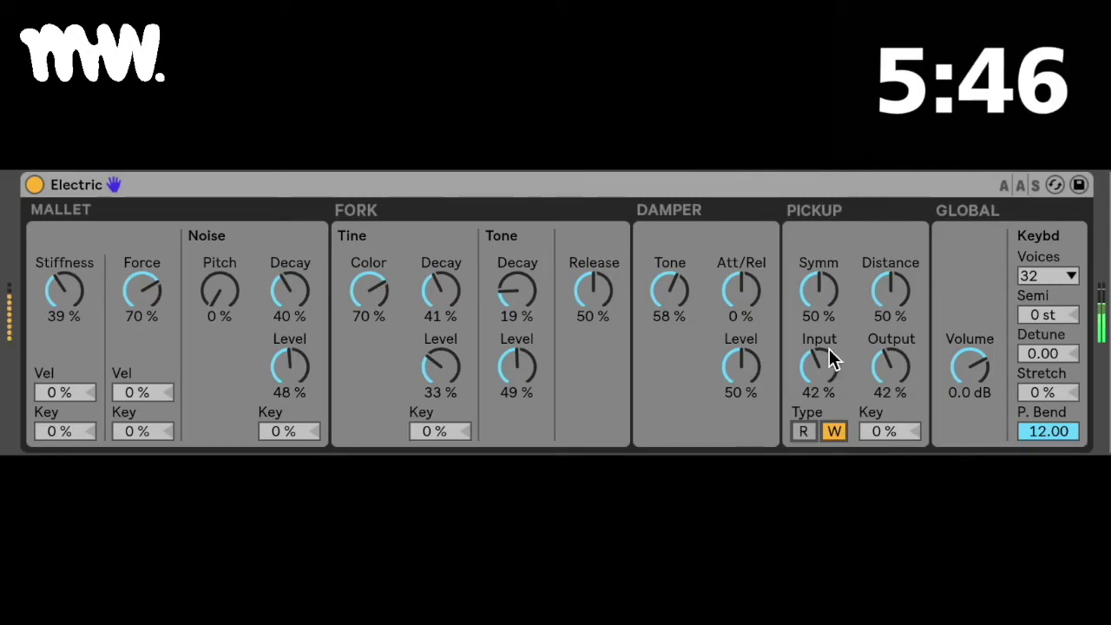
mouse_move(818, 289)
mouse_down()
mouse_move(819, 246)
mouse_move(819, 271)
mouse_up()
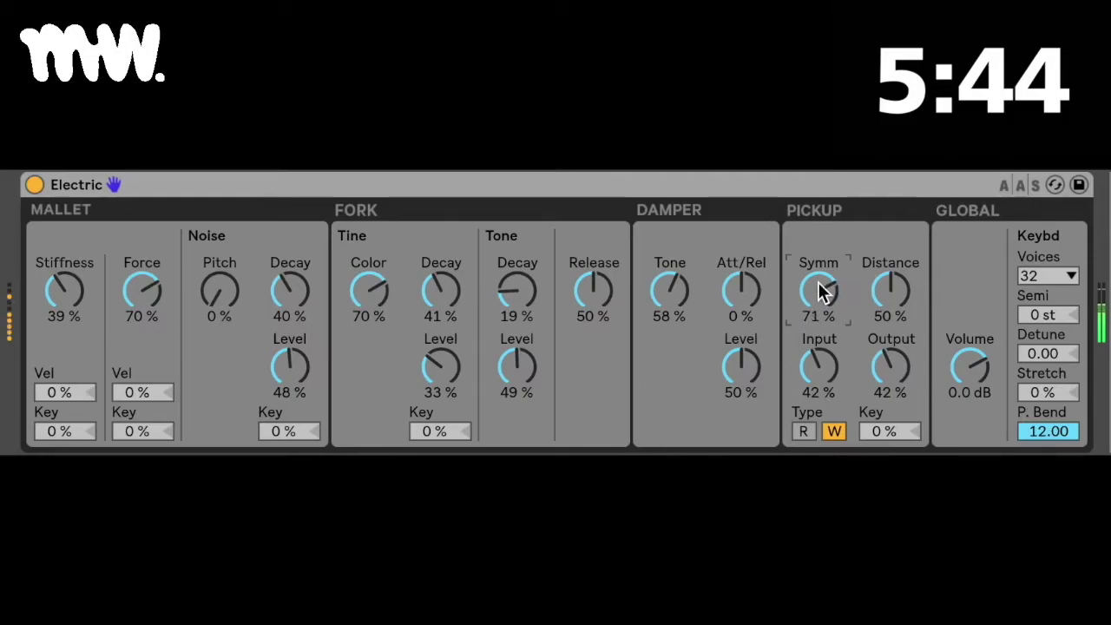
drag(890, 289, 889, 260)
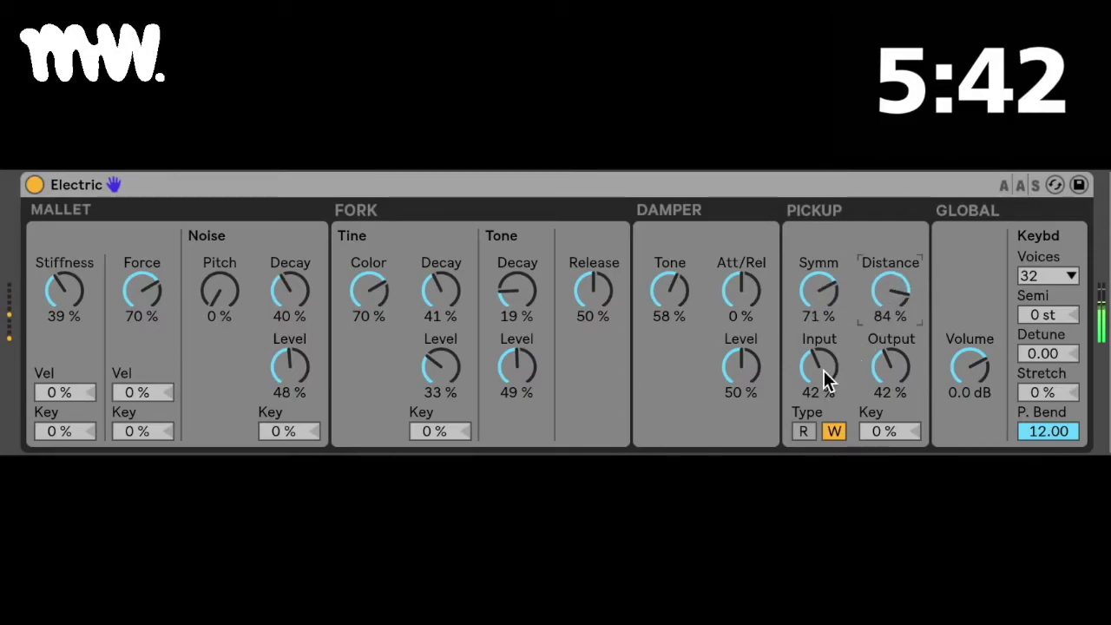
mouse_move(824, 371)
mouse_down()
mouse_move(824, 341)
mouse_move(826, 389)
mouse_up()
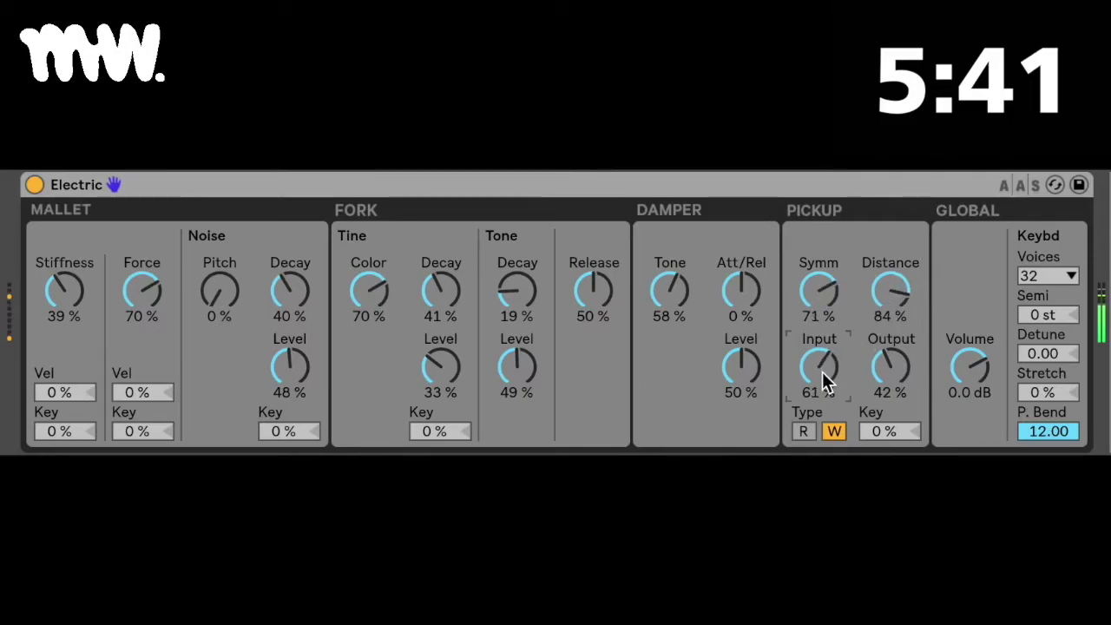
mouse_move(889, 369)
mouse_down()
mouse_move(889, 348)
mouse_move(881, 381)
mouse_up()
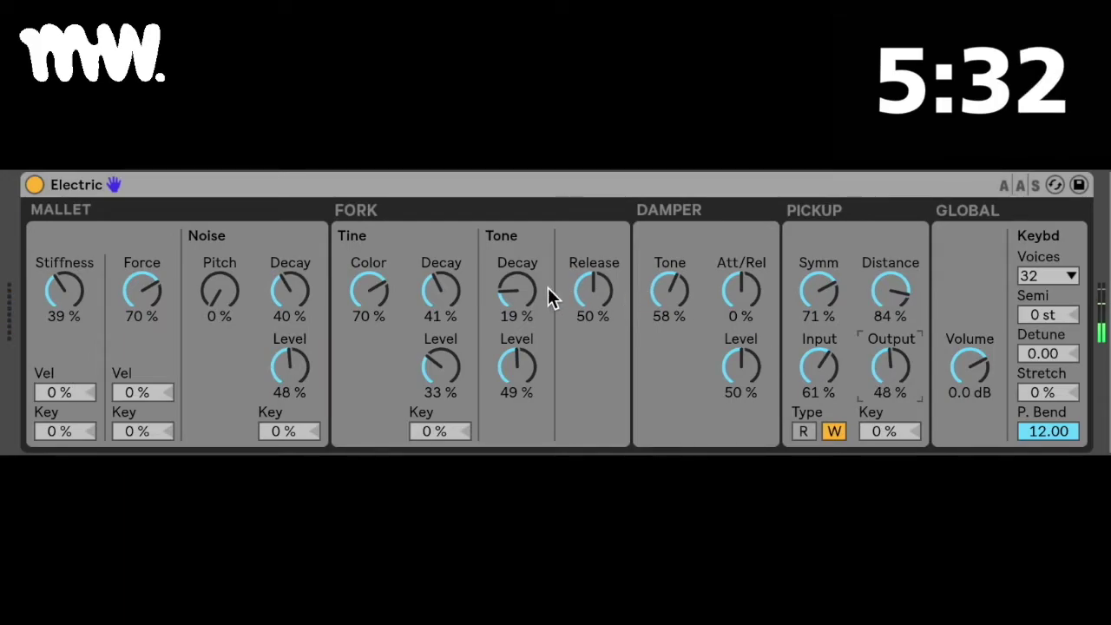
Lengthen Fork Tone Decay to 65%, darken Tine Color to 43% and soften Mallet Force to 56%
drag(517, 290, 516, 253)
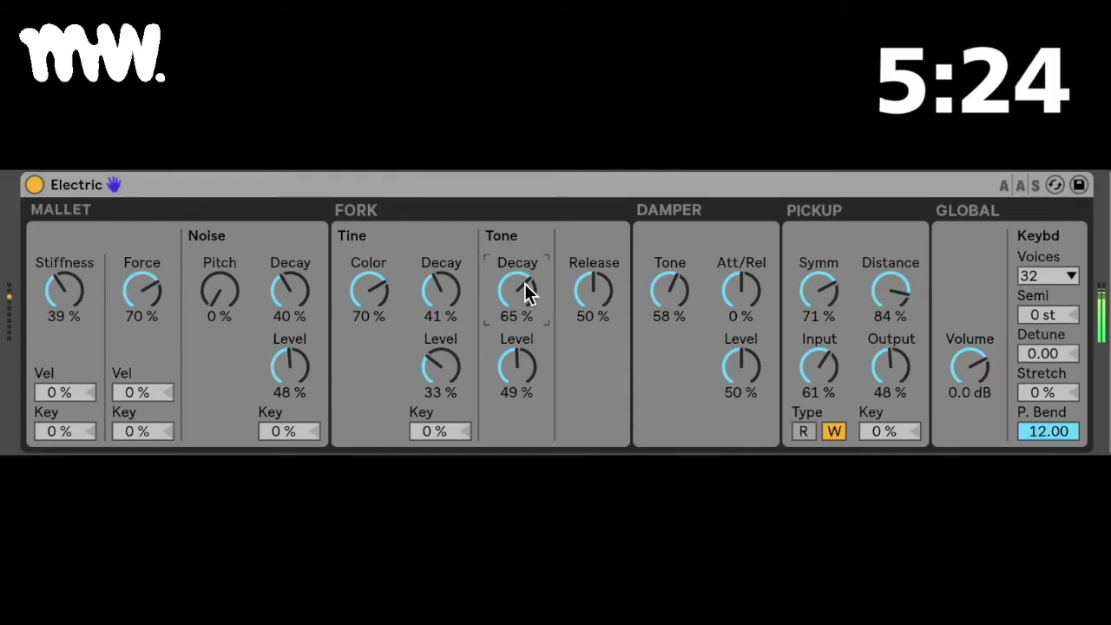
drag(371, 292, 372, 314)
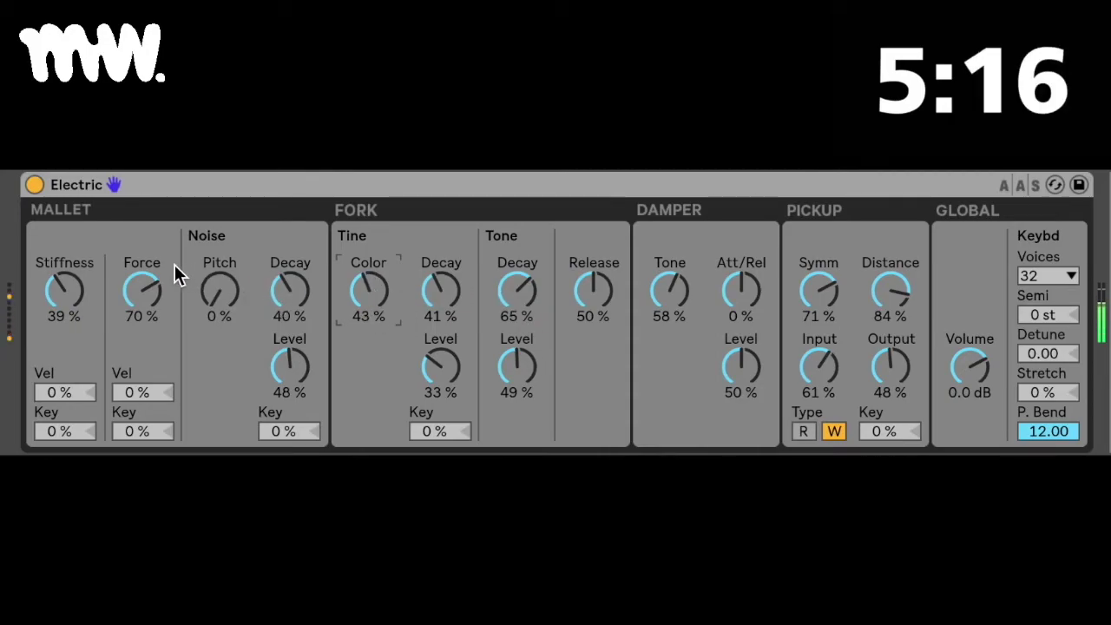
drag(164, 280, 159, 296)
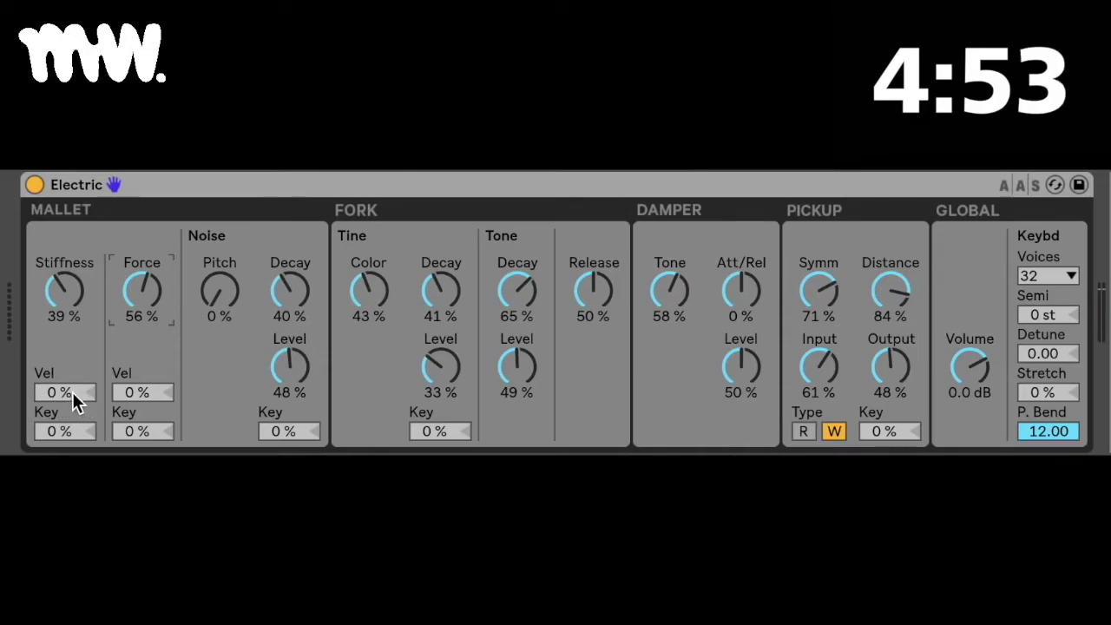
Set mallet velocity to 12% and 16%, key tracking to 20% and 9%, and Noise Key to 6%
drag(75, 393, 136, 390)
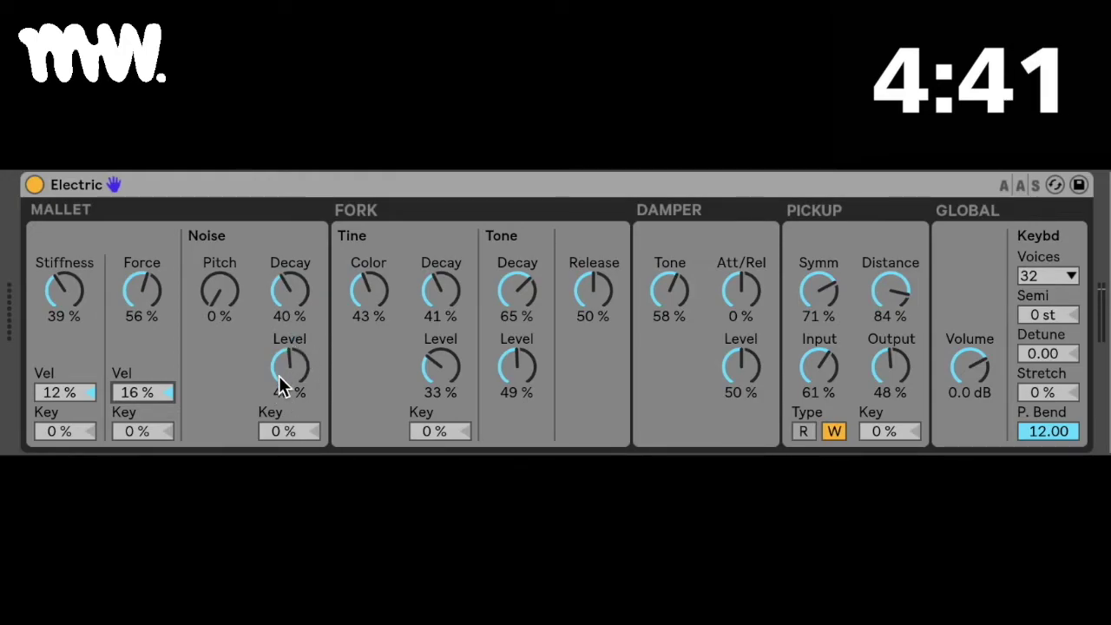
click(287, 431)
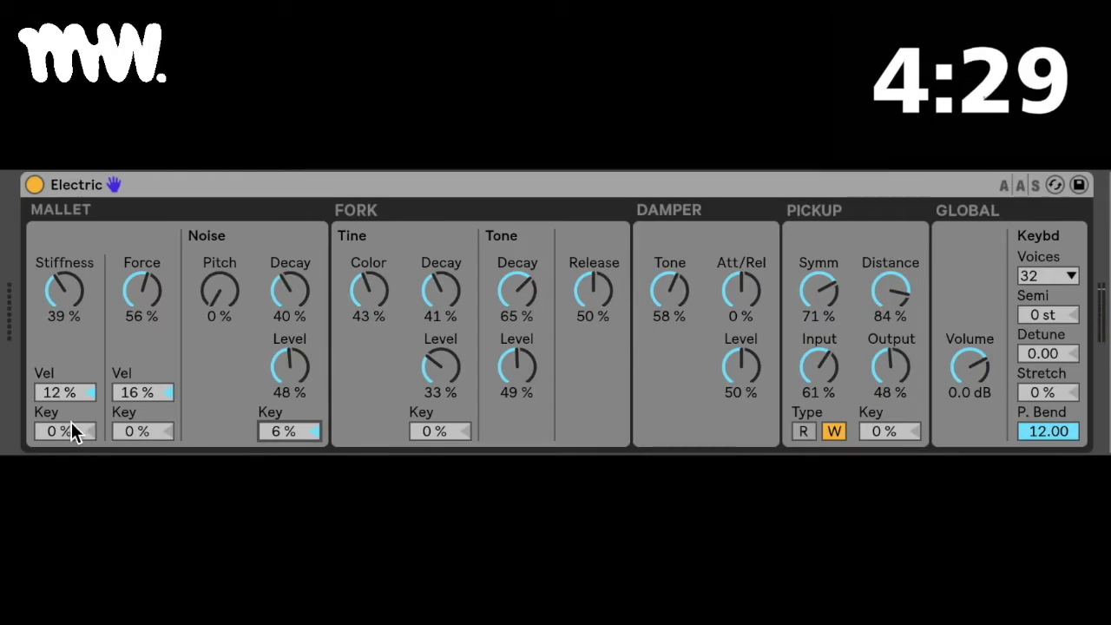
drag(72, 424, 72, 390)
drag(139, 438, 147, 425)
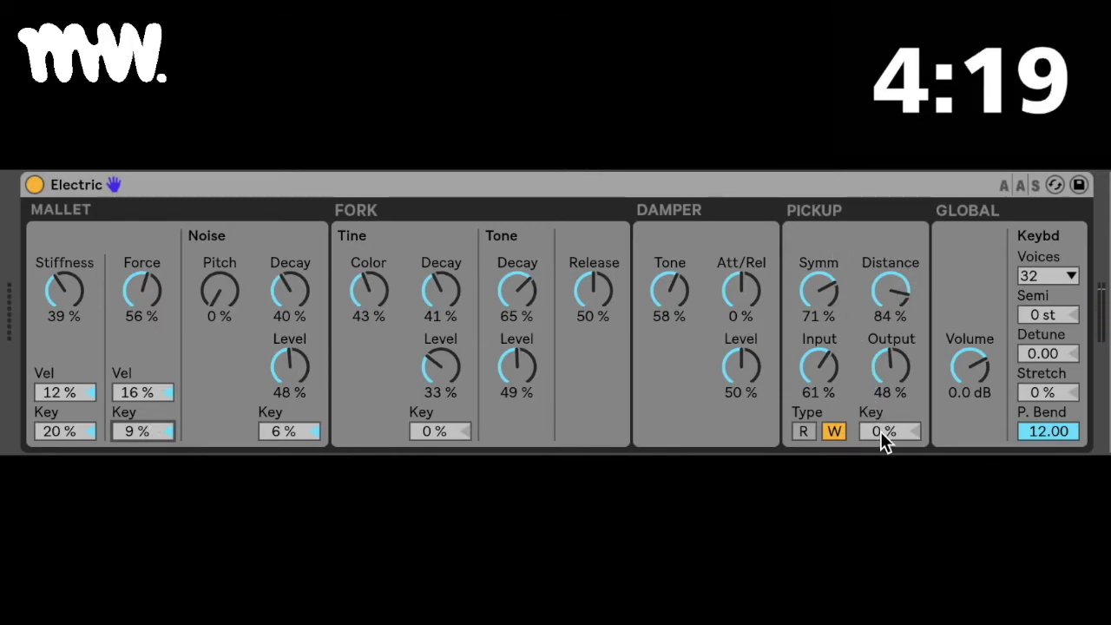
Nudge the Pickup Key tracking field, then settle it at 9%
mouse_move(880, 431)
mouse_down()
mouse_move(880, 418)
mouse_move(880, 432)
mouse_up()
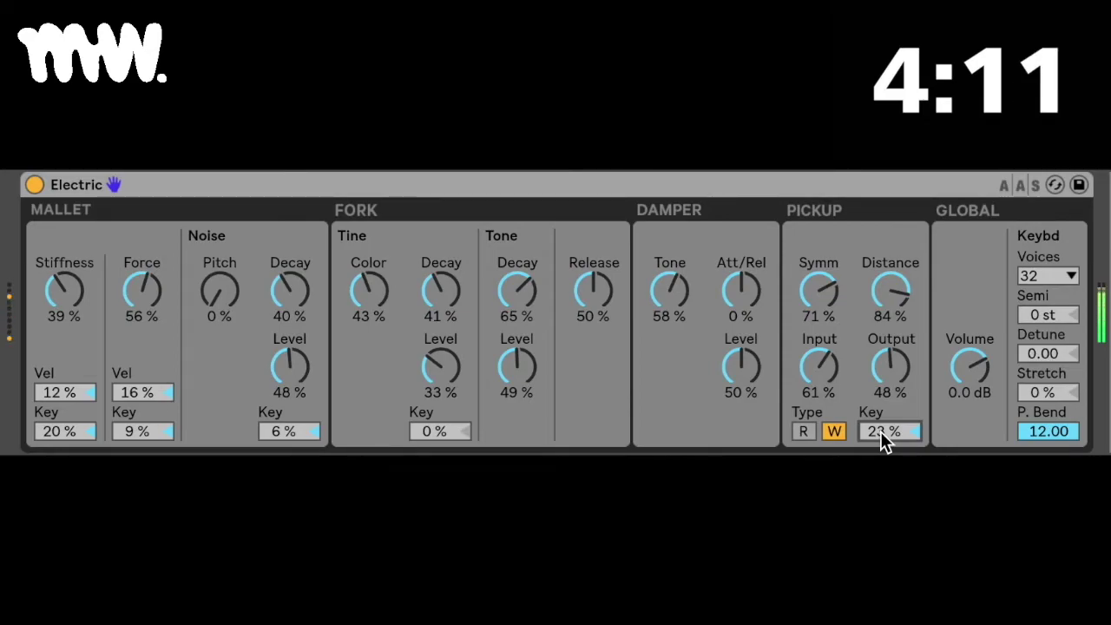
drag(880, 432, 881, 443)
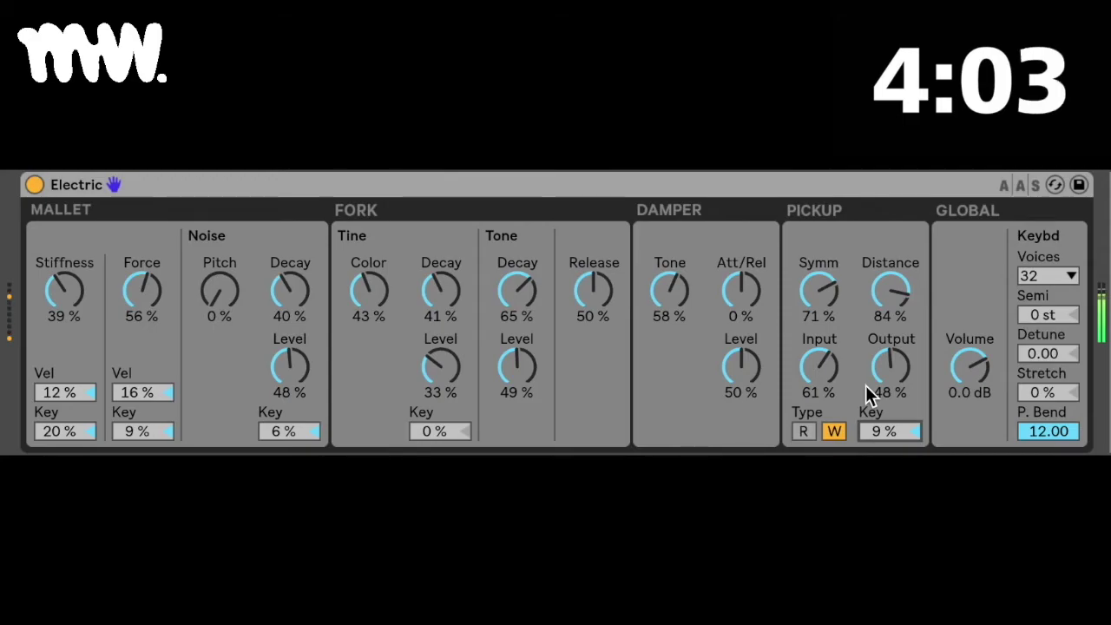
Set Damper Tone 38%, Att/Rel 30%, Damper Level 47%, and lower Global Volume to -2.4 dB
drag(670, 289, 704, 330)
drag(741, 366, 740, 340)
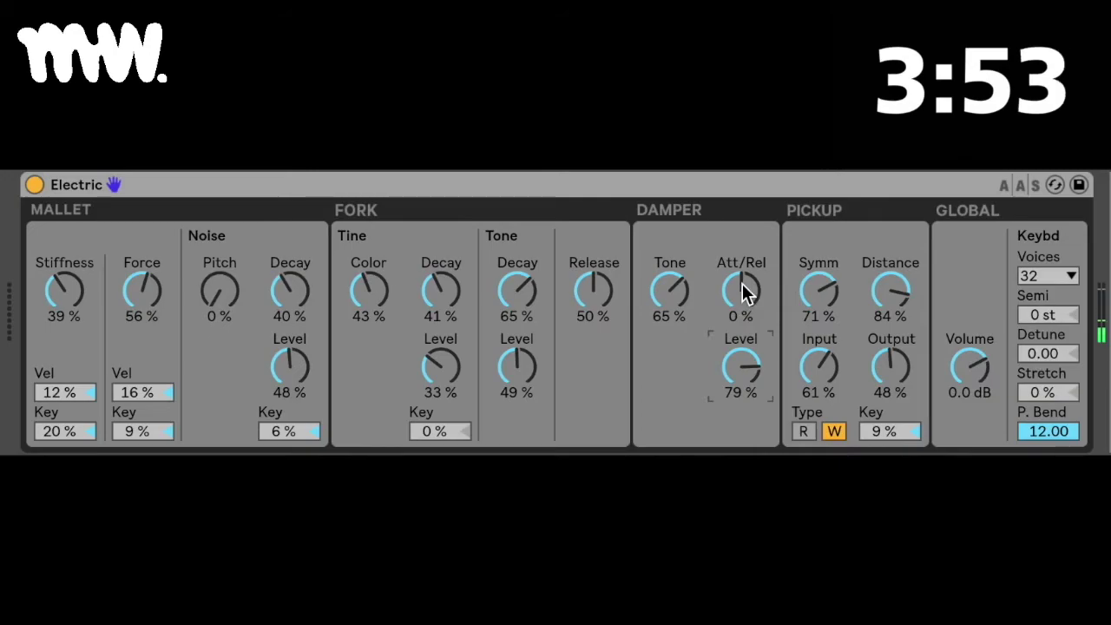
drag(742, 292, 742, 265)
drag(743, 349, 742, 380)
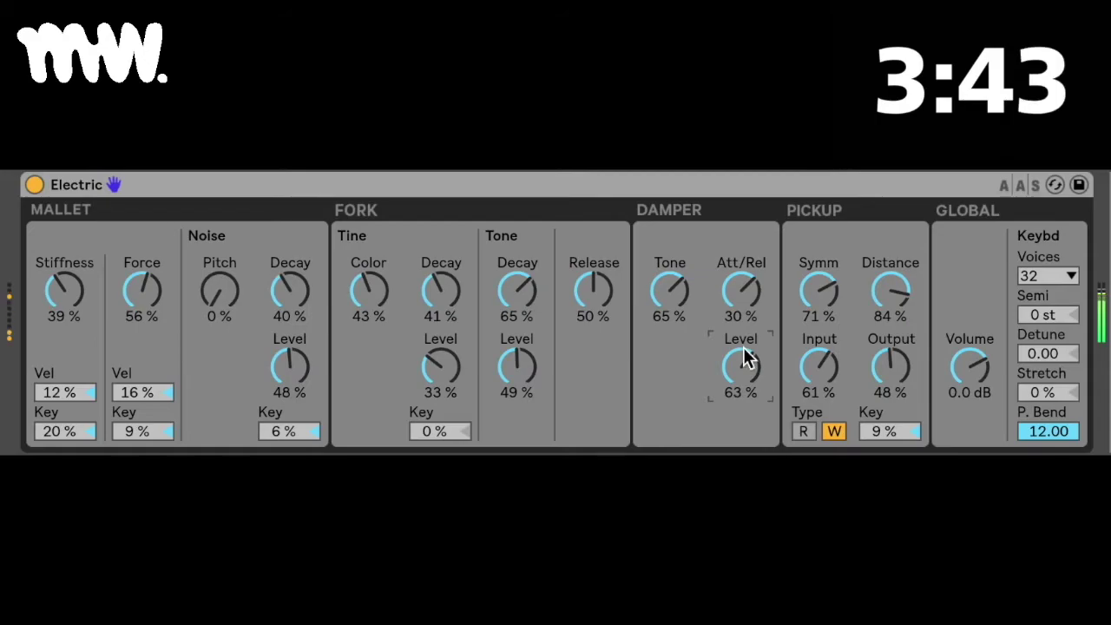
drag(669, 290, 669, 260)
drag(742, 366, 754, 391)
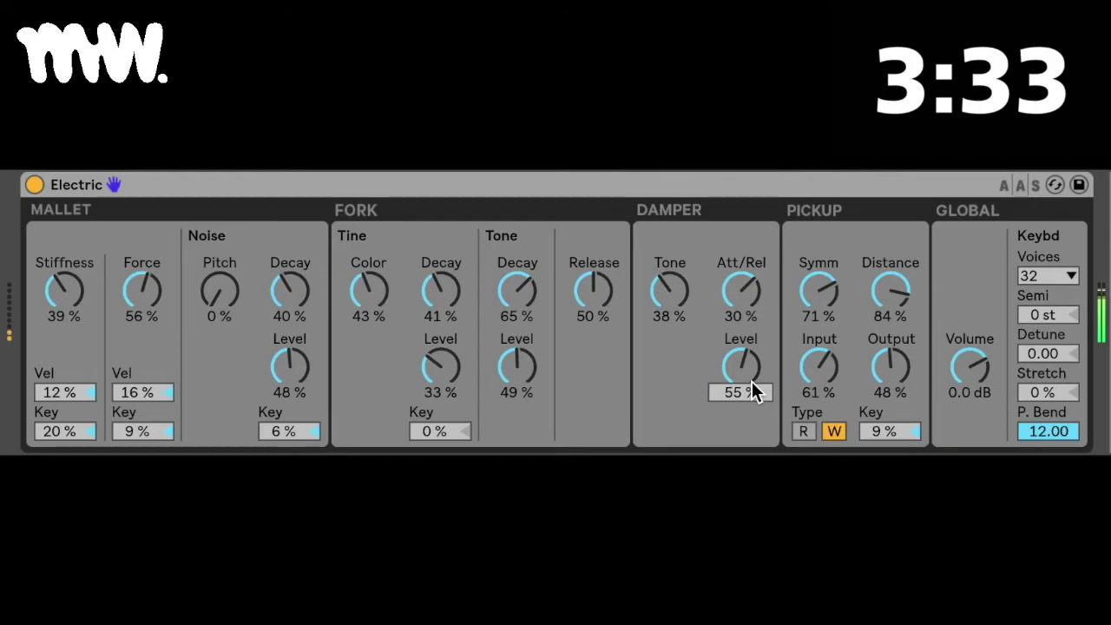
drag(735, 374, 738, 387)
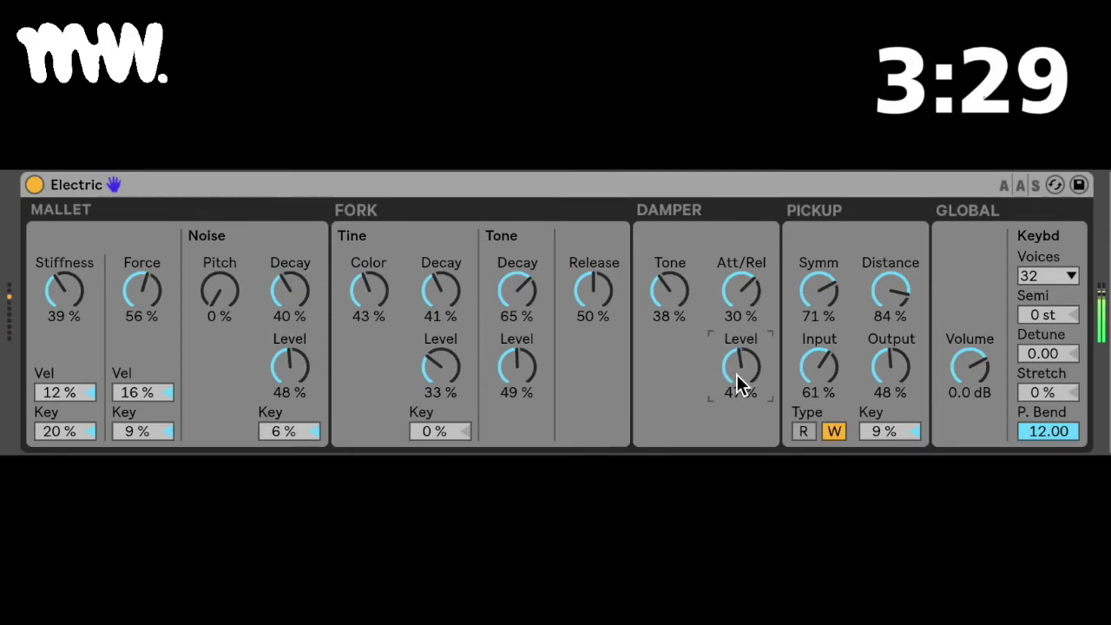
drag(970, 367, 969, 387)
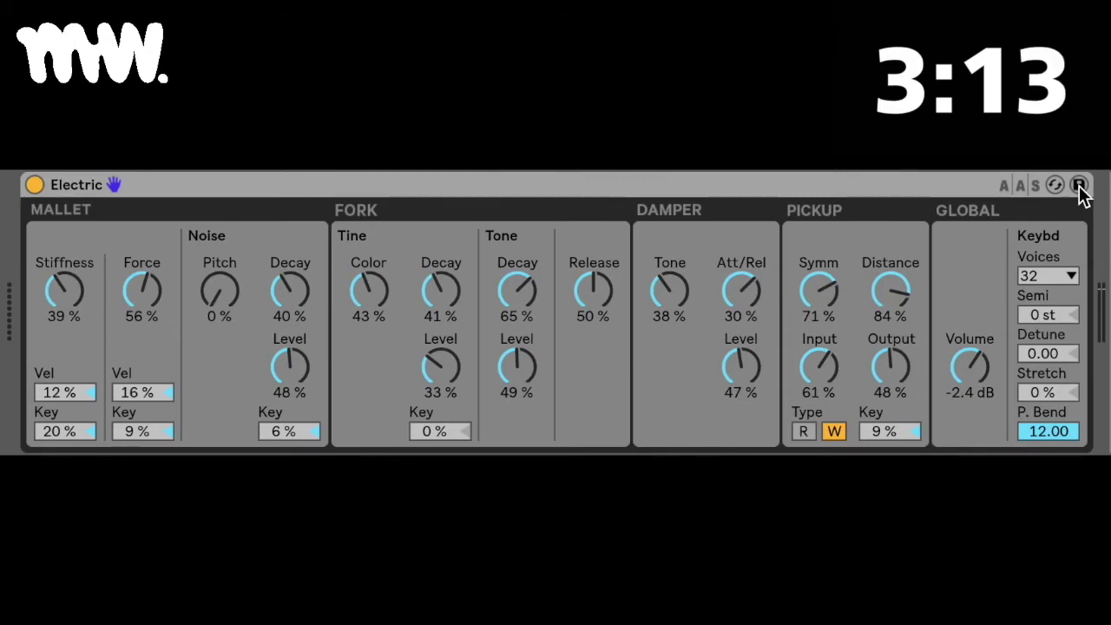
Save the preset as 'MW-Lofi E Piano' and insert Vinyl Distortion after the instrument
key(Return)
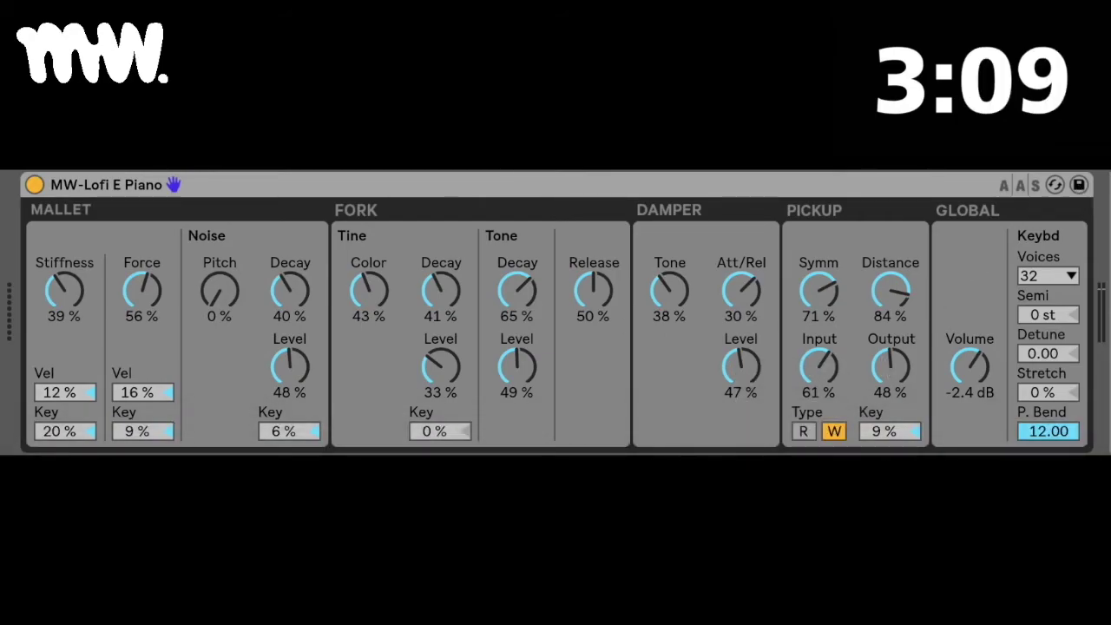
mouse_move(847, 265)
mouse_down()
mouse_move(844, 275)
mouse_move(861, 274)
mouse_move(796, 253)
mouse_move(870, 261)
mouse_up()
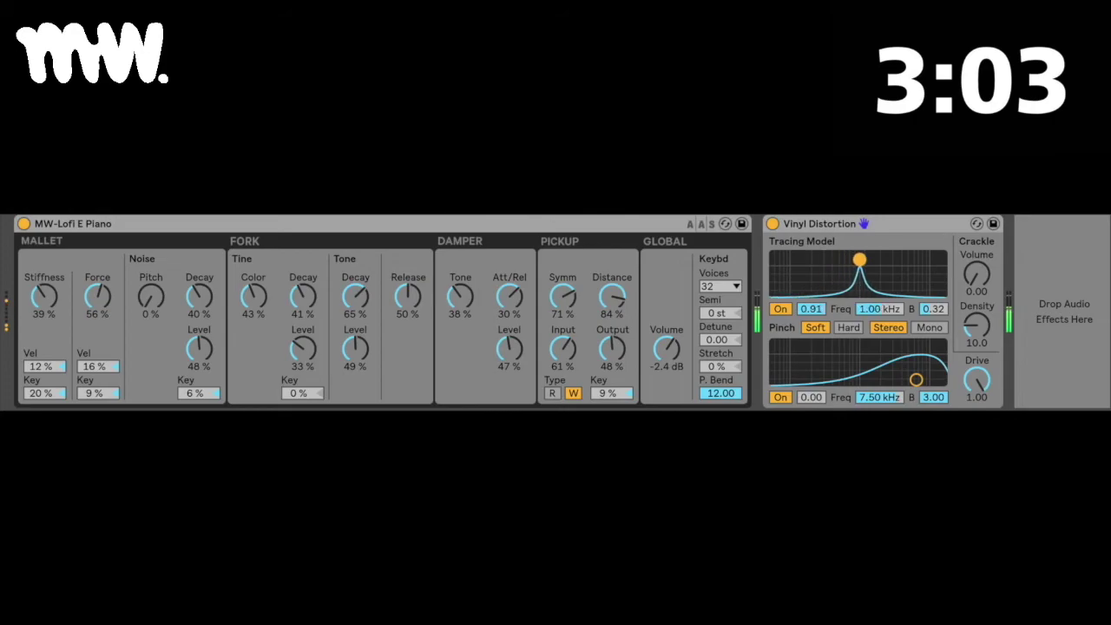
Move Vinyl Distortion's Pinch node to 4.83 kHz and the Tracing Model node to 2.16 kHz
drag(916, 380, 831, 378)
mouse_move(869, 261)
mouse_down()
mouse_move(870, 289)
mouse_move(808, 291)
mouse_move(885, 289)
mouse_up()
mouse_move(830, 379)
mouse_down()
mouse_move(806, 377)
mouse_move(903, 379)
mouse_up()
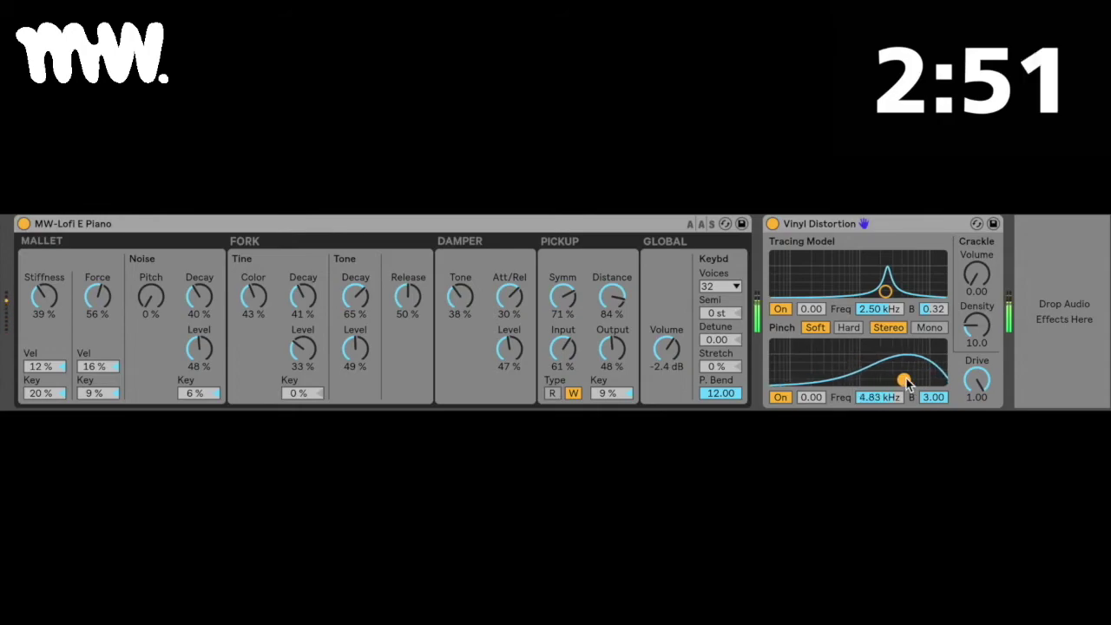
drag(976, 379, 976, 388)
drag(886, 291, 881, 291)
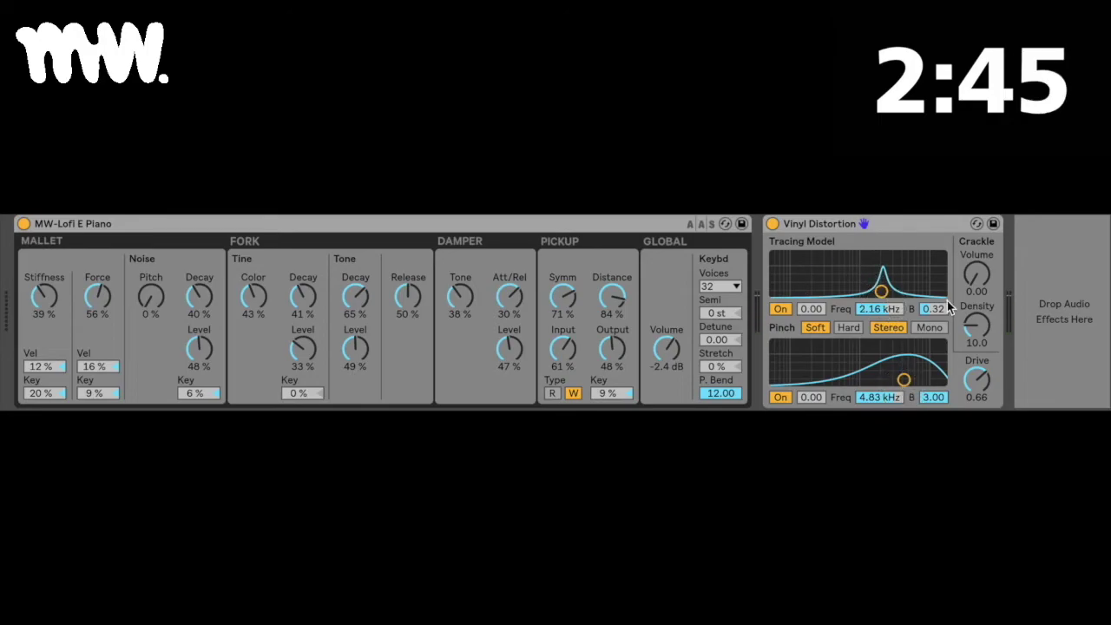
Set Drive to 0.66 and add faint crackle with Volume 0.12 and Density 1.98
drag(977, 275, 977, 261)
drag(987, 333, 987, 380)
drag(985, 276, 985, 291)
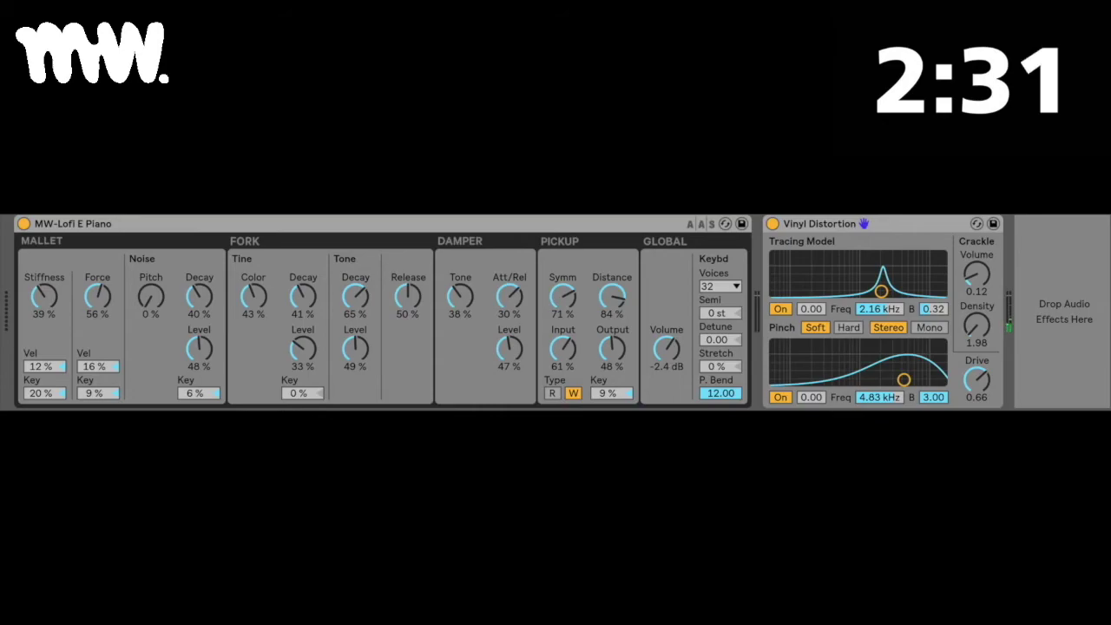
Place a Frequency Shifter after Vinyl Distortion and add a little LFO amount with a slower rate
drag(1076, 217, 1057, 284)
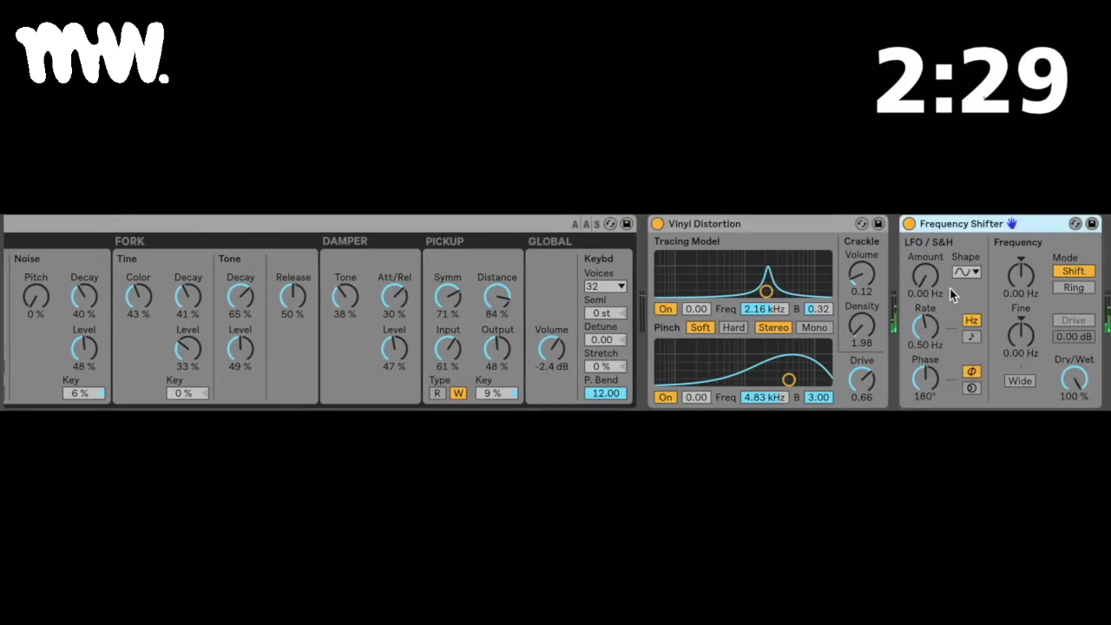
drag(979, 326, 981, 325)
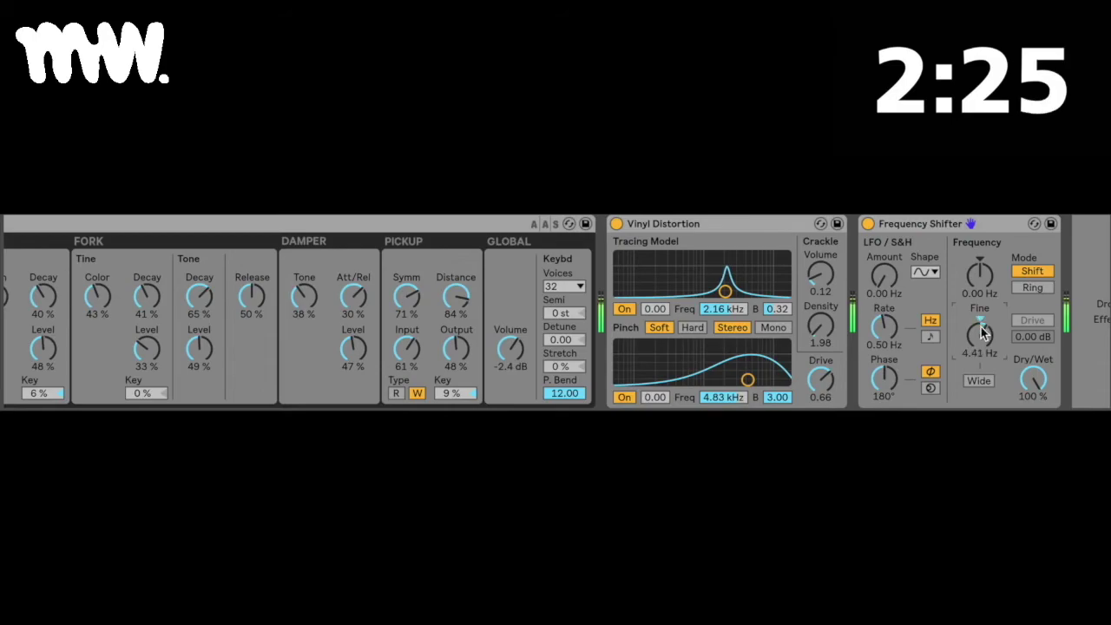
drag(886, 271, 886, 272)
mouse_move(883, 327)
mouse_down()
mouse_move(883, 344)
mouse_move(891, 321)
mouse_up()
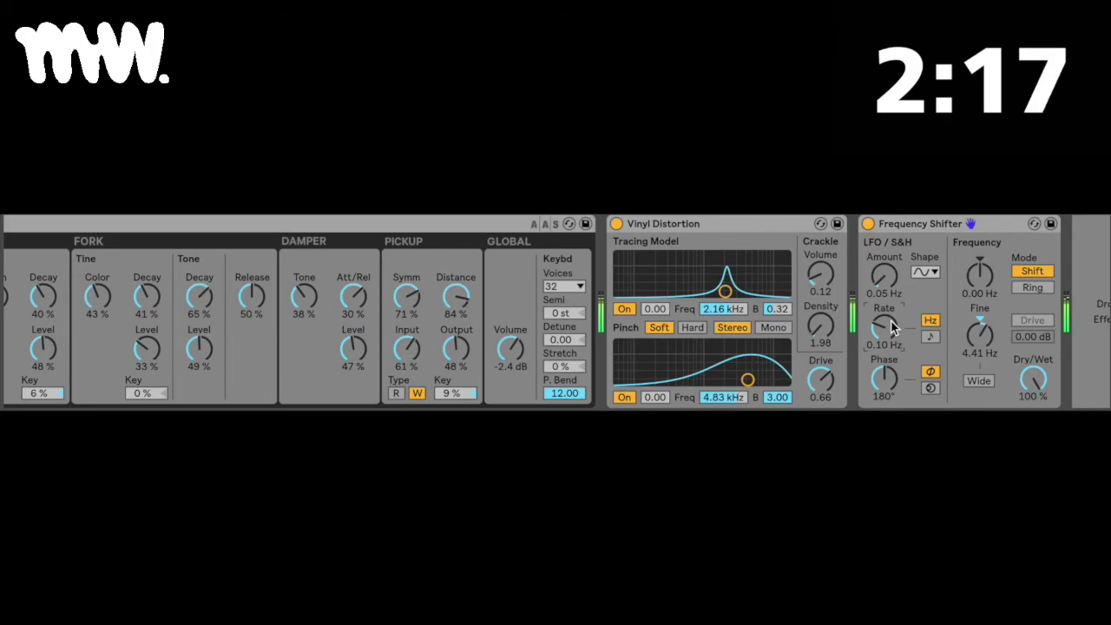
Lower Vinyl Distortion's Pinch to 4.49 kHz and the Electric's tine Tone Level to 39 %
click(747, 379)
mouse_move(747, 379)
mouse_down()
mouse_move(712, 378)
mouse_move(746, 379)
mouse_up()
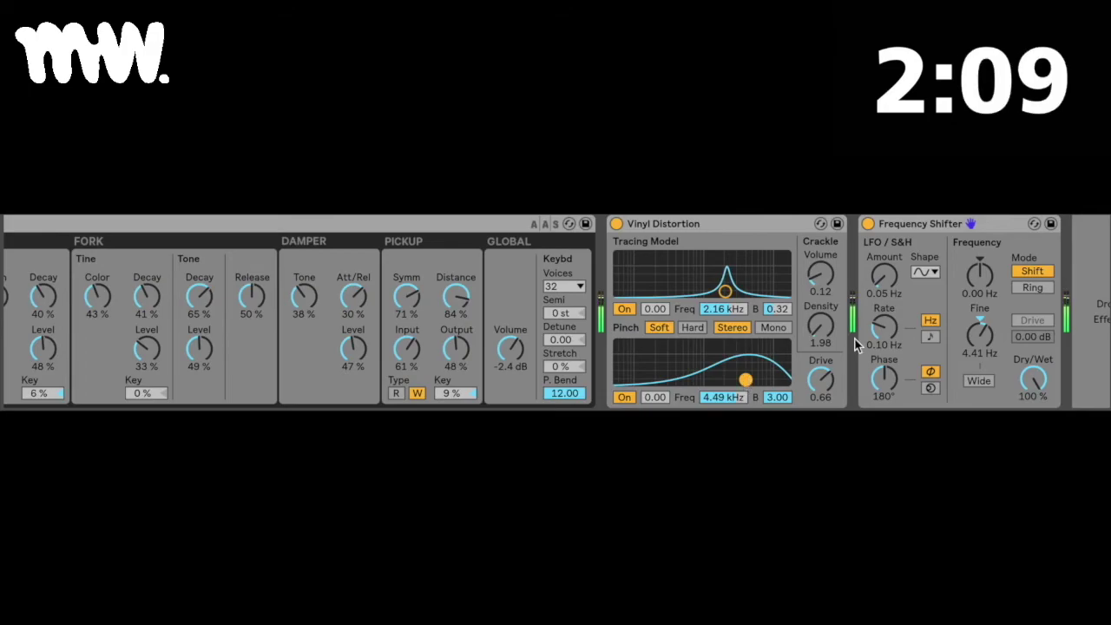
scroll(491, 314, left, 3)
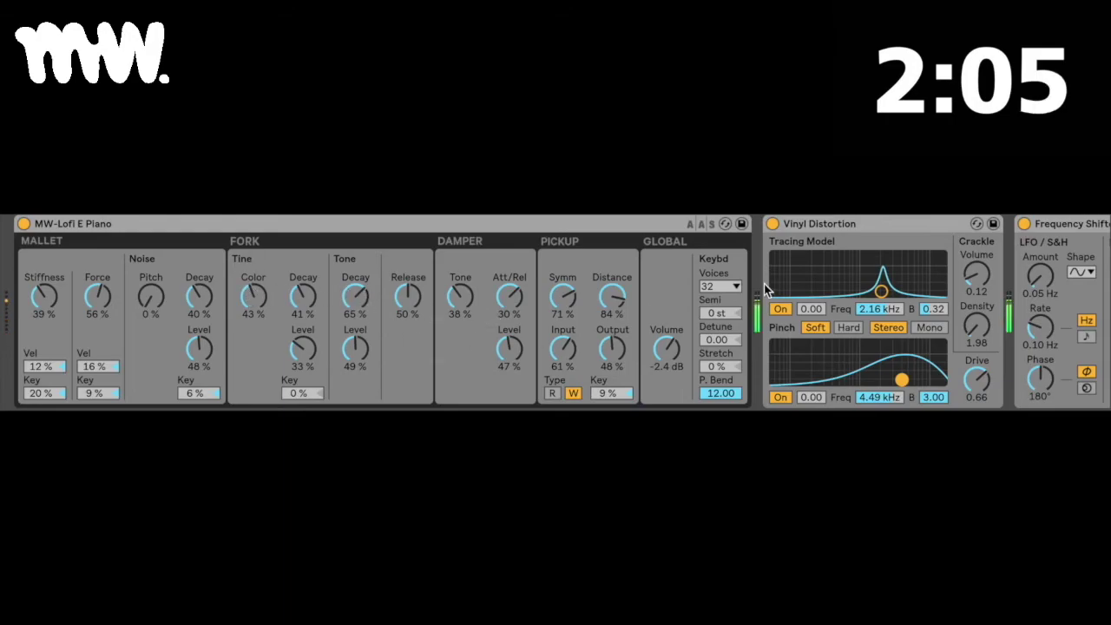
drag(353, 348, 353, 356)
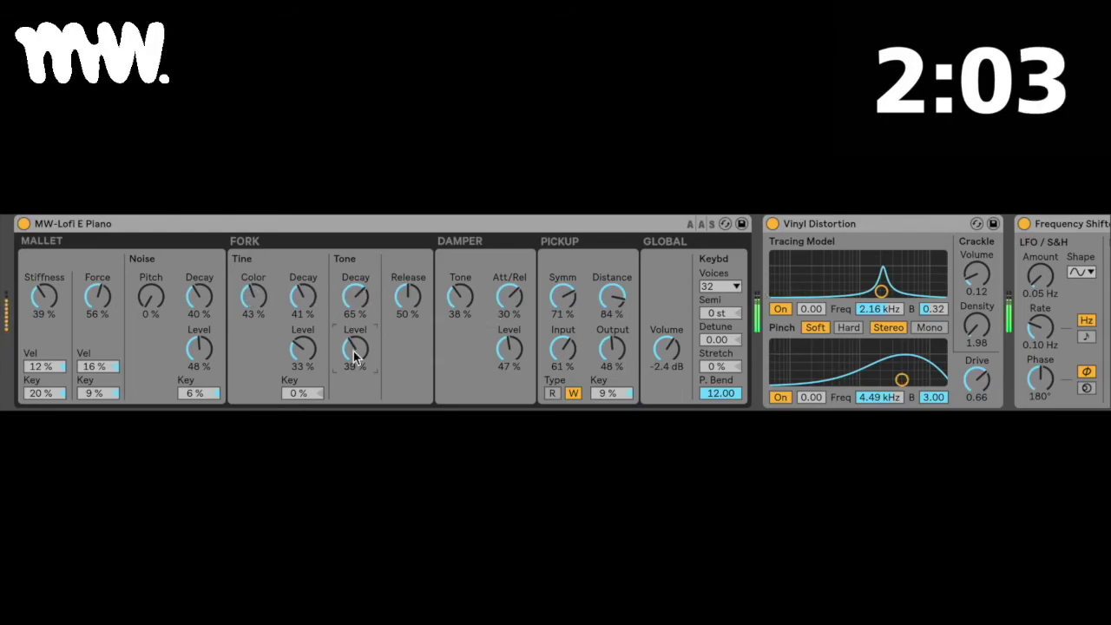
scroll(354, 350, right, 4)
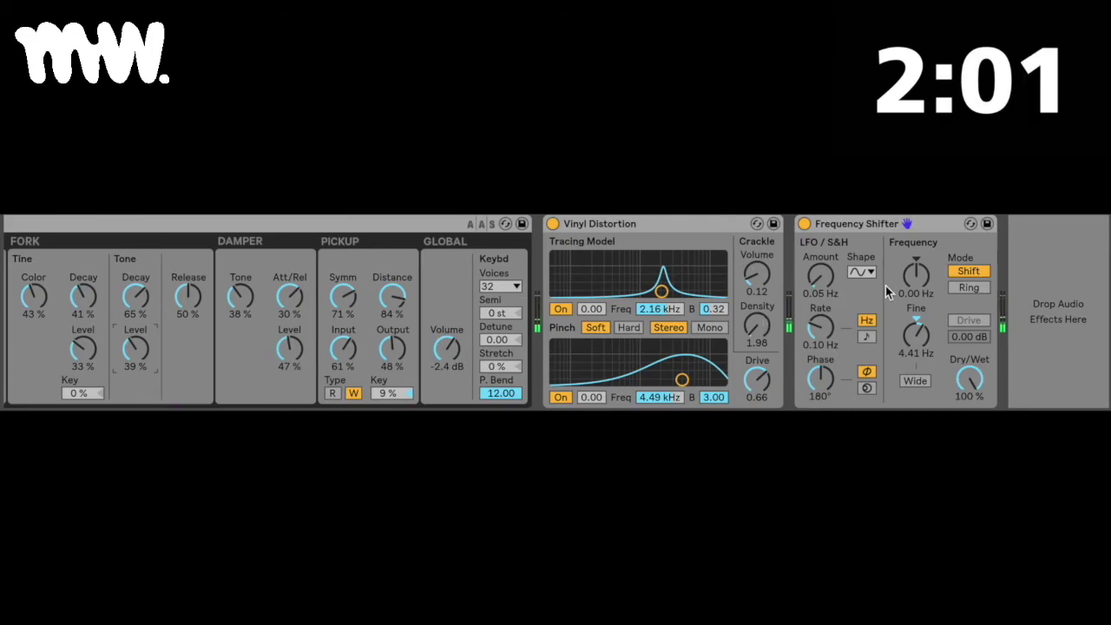
Set the Frequency Shifter's shift frequency to exactly 10.0 Hz
drag(915, 275, 907, 297)
click(907, 293)
text(10)
key(Return)
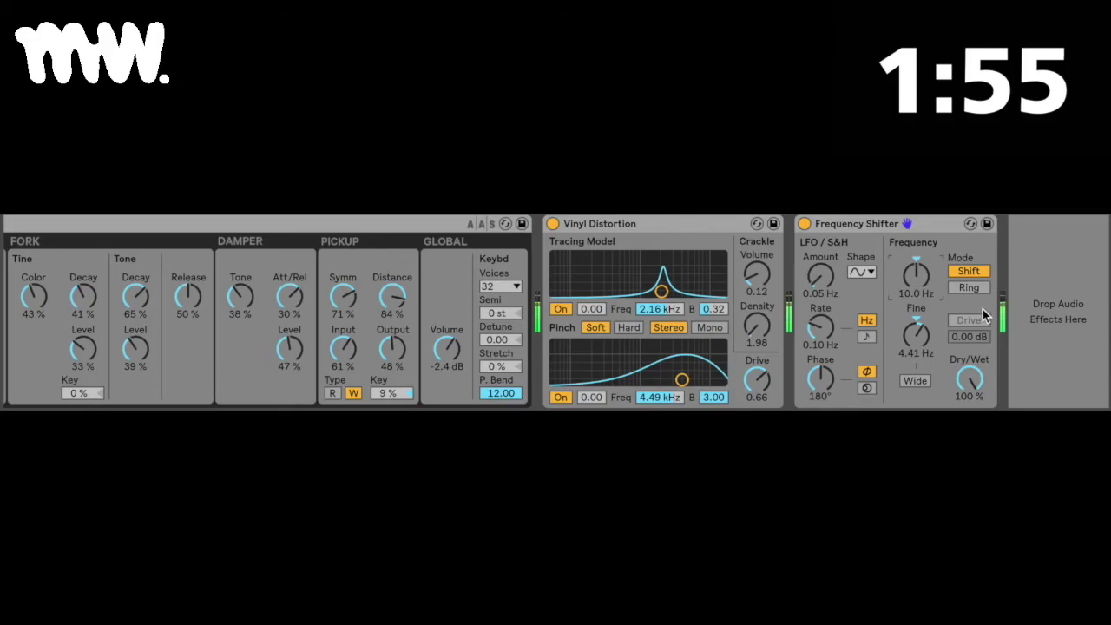
Set LFO Amount to 1.00 Hz and Rate to 0.04 Hz, switching the LFO to a small Spin
drag(820, 276, 821, 266)
drag(820, 327, 820, 338)
click(866, 388)
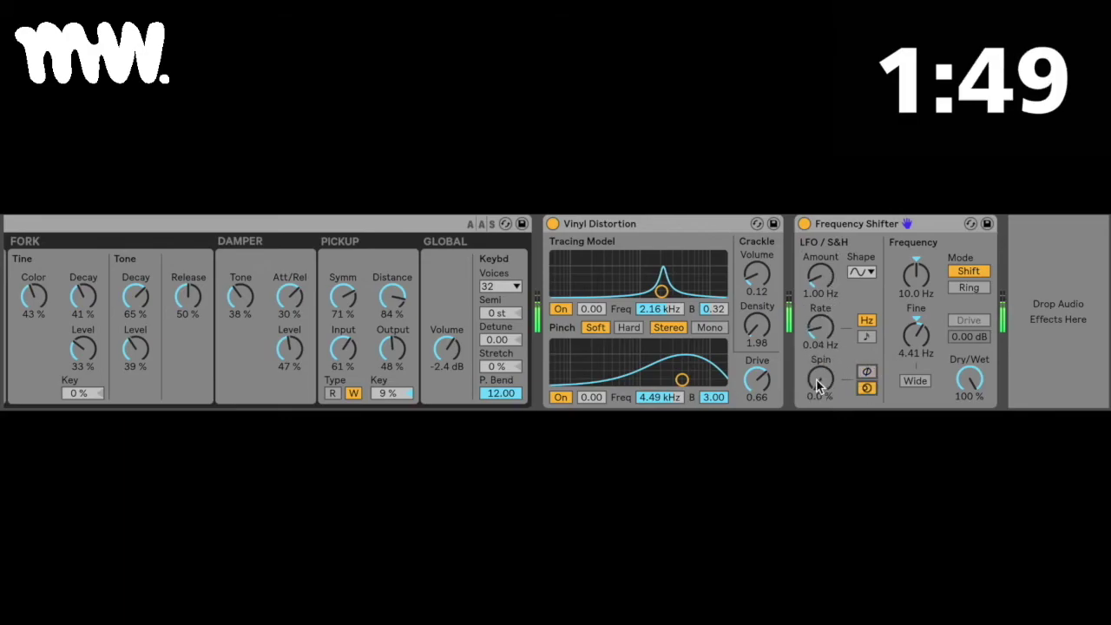
mouse_move(819, 382)
mouse_down()
mouse_move(819, 371)
mouse_move(817, 387)
mouse_up()
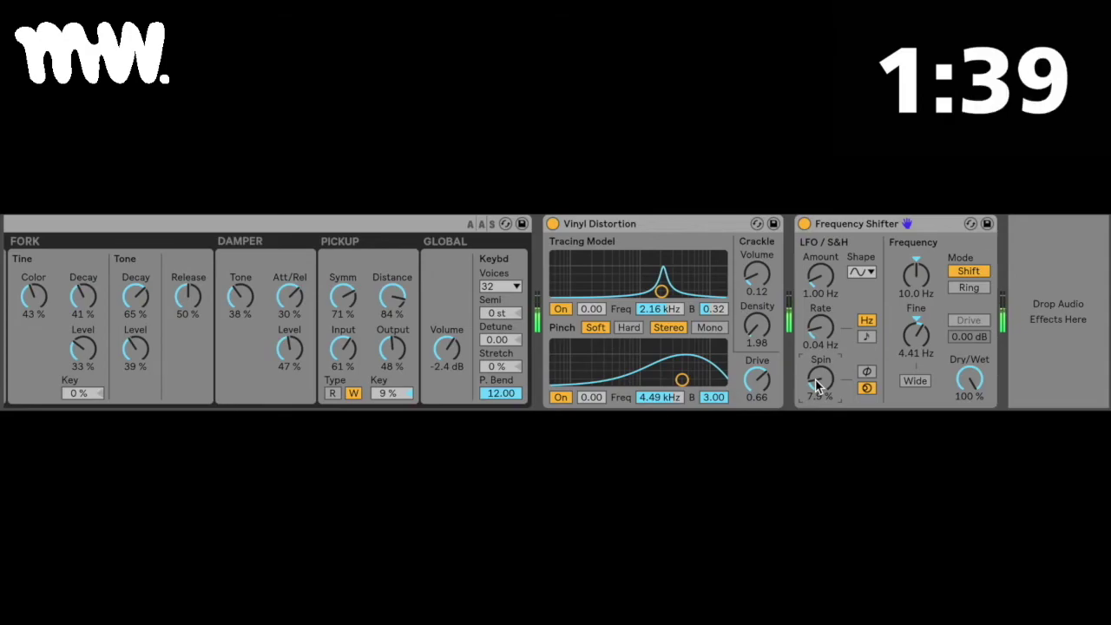
Try the Wide and Ring options on the Frequency Shifter, leaving both off in Shift mode
click(916, 380)
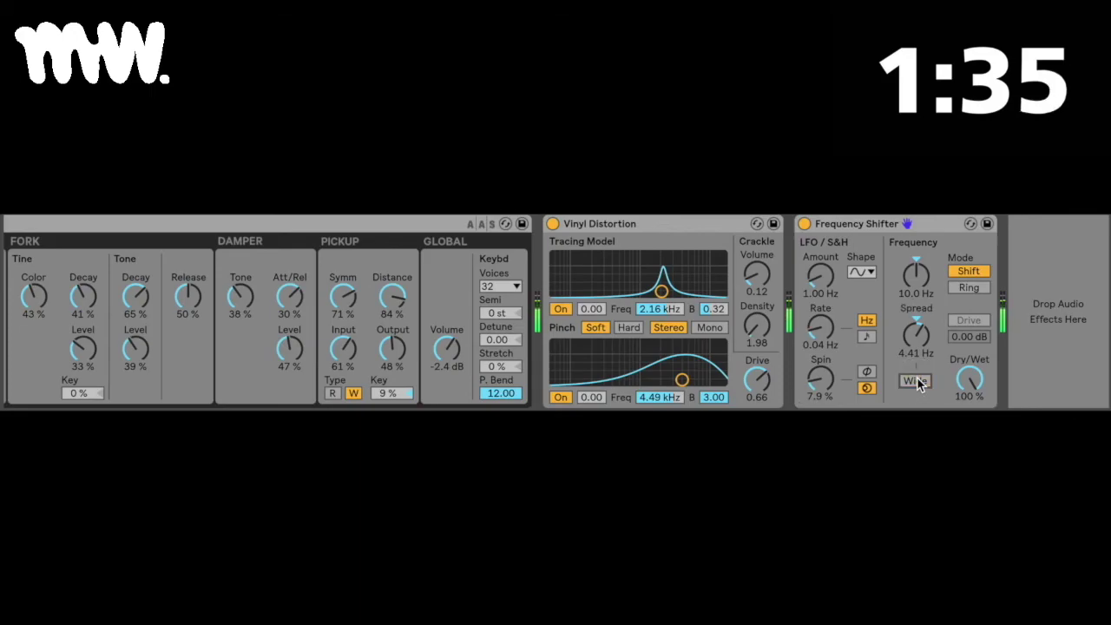
click(917, 380)
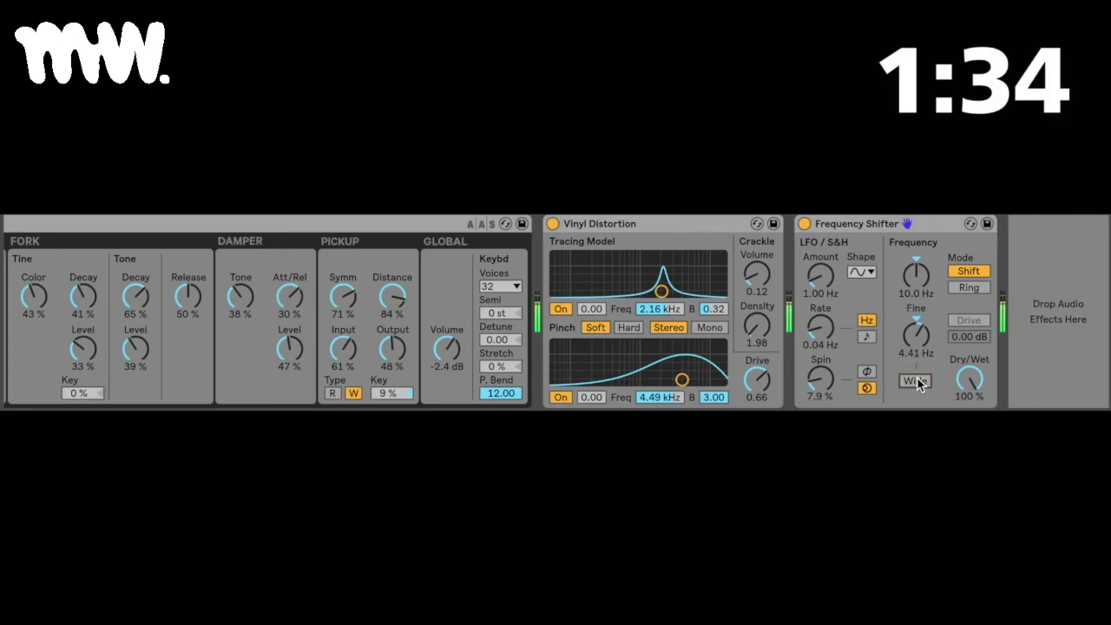
click(968, 290)
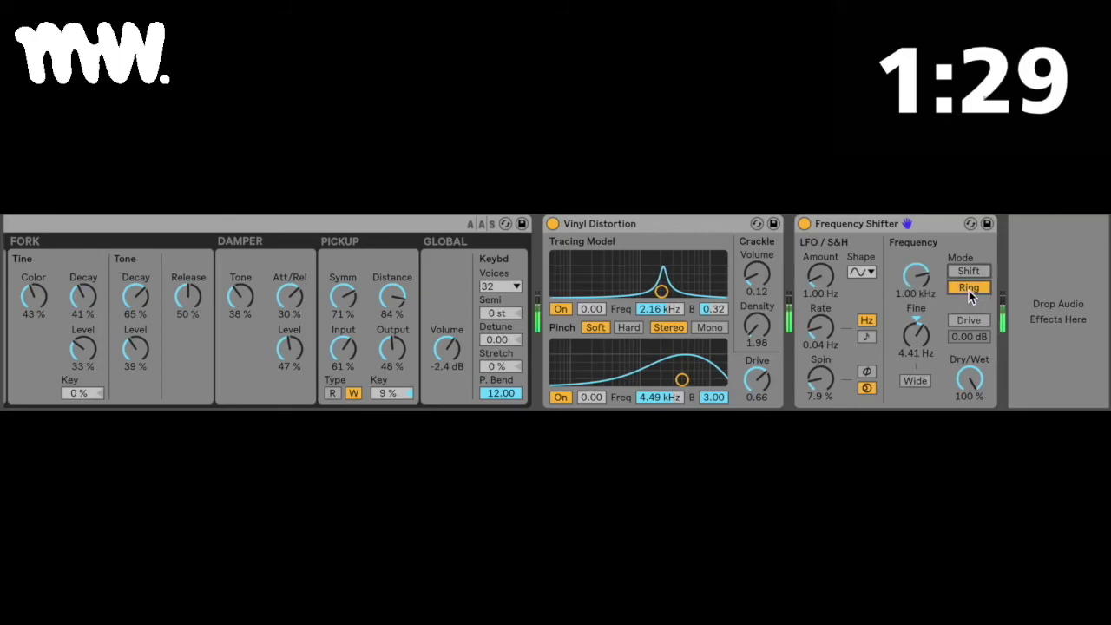
click(968, 290)
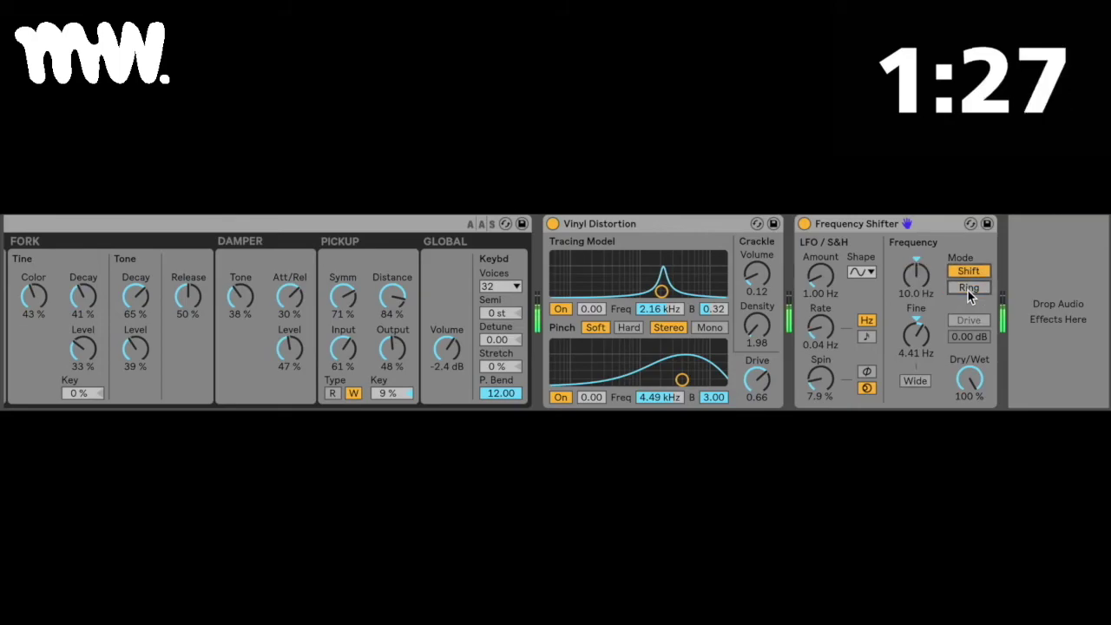
Enter a 0.50 Hz shift frequency and raise LFO Amount to 2.00 Hz with Rate 0.18 Hz
click(912, 295)
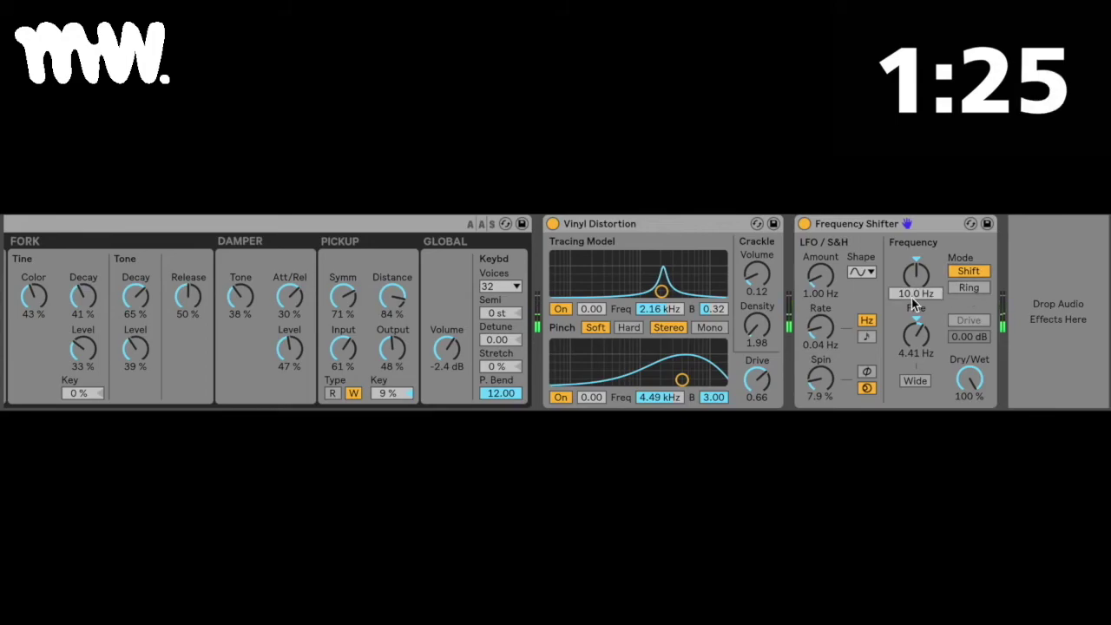
text(0.5)
key(Return)
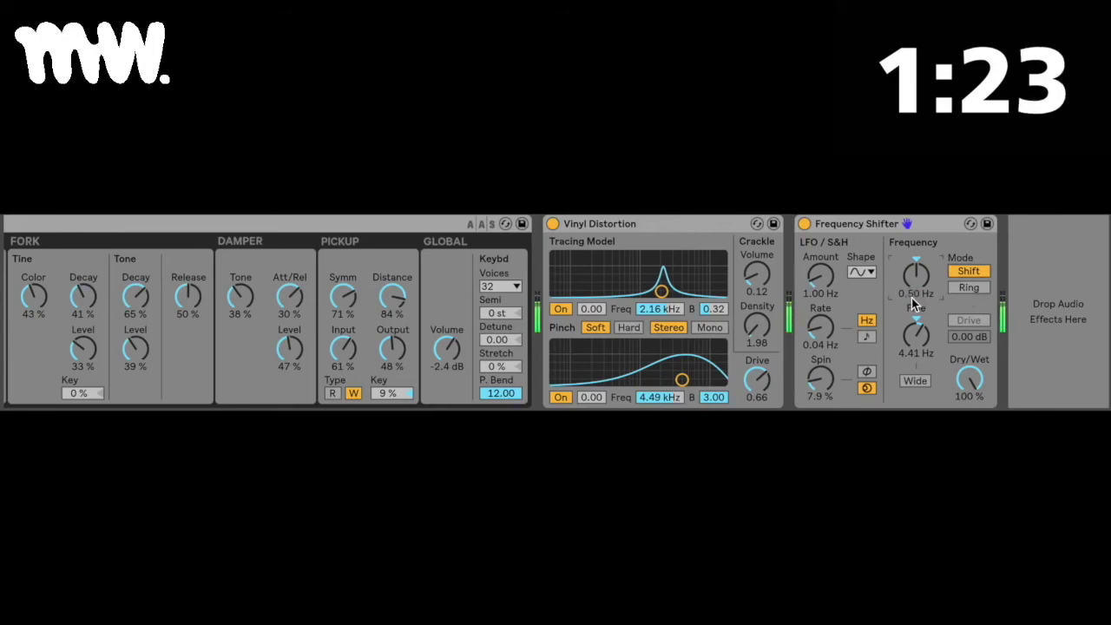
click(821, 275)
drag(825, 284, 816, 333)
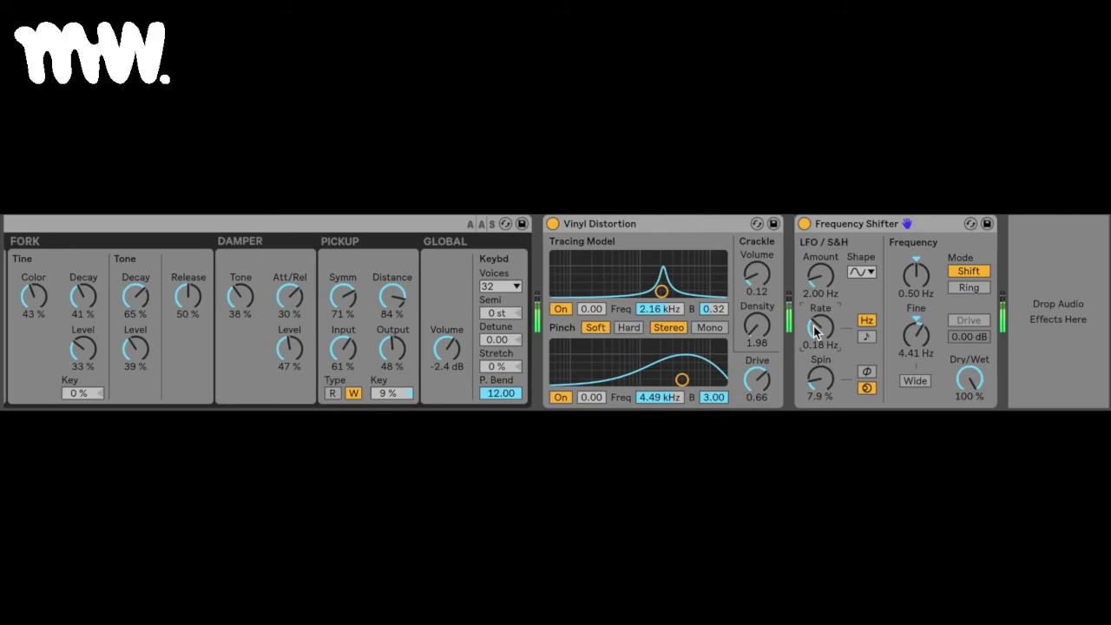
Scroll the device chain back to the Electric instrument's keyboard section with Voices and Detune
scroll(335, 274, up, 2)
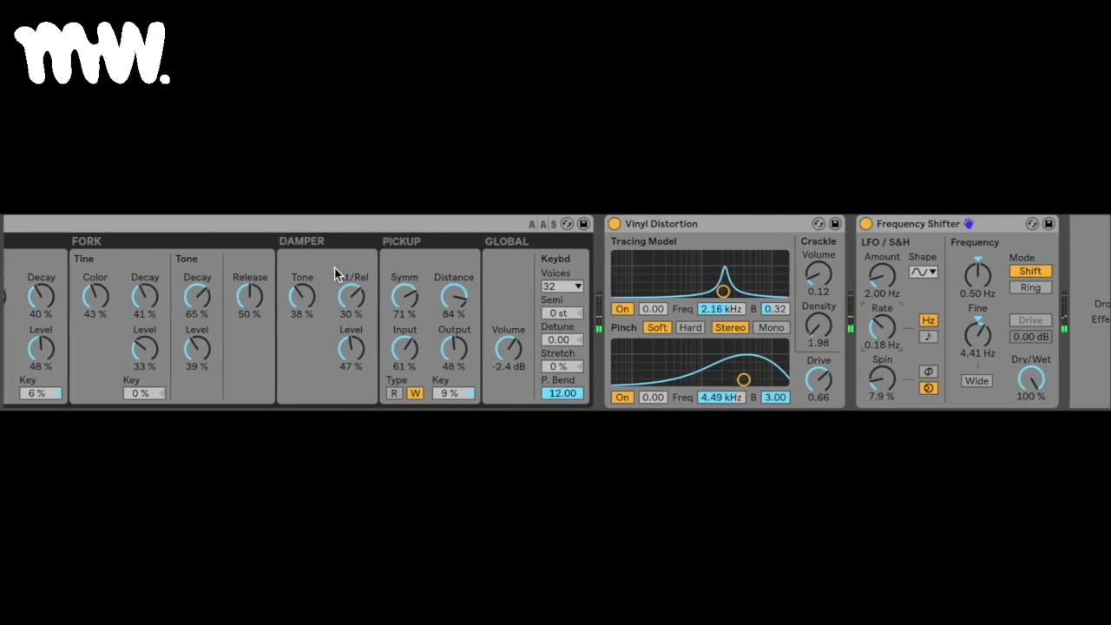
scroll(334, 267, up, 3)
scroll(334, 267, down, 3)
scroll(334, 266, up, 3)
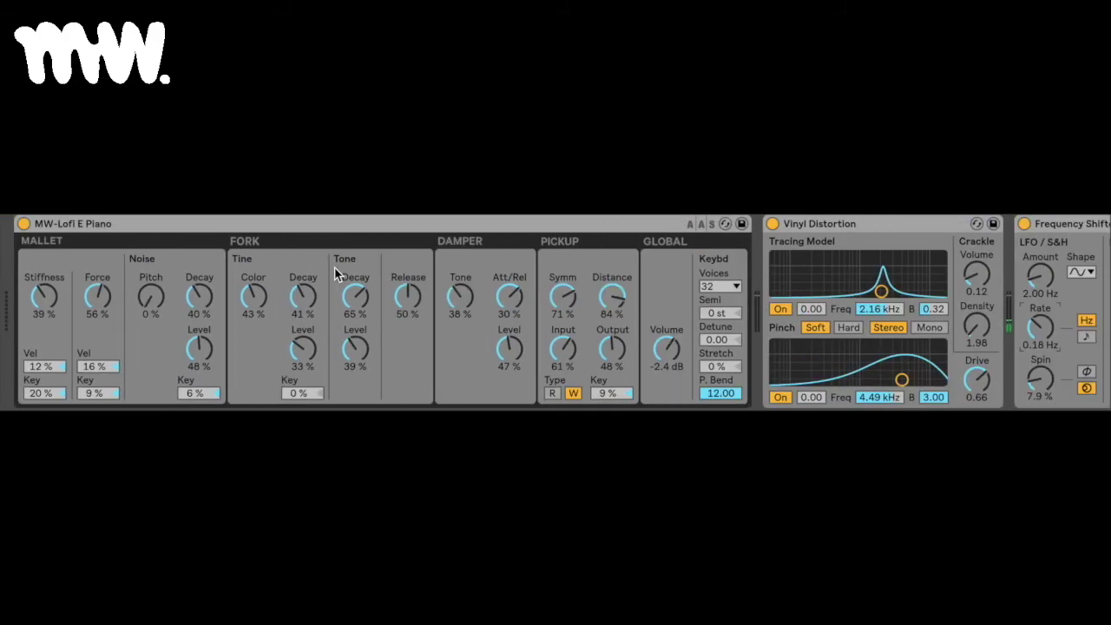
scroll(334, 267, down, 3)
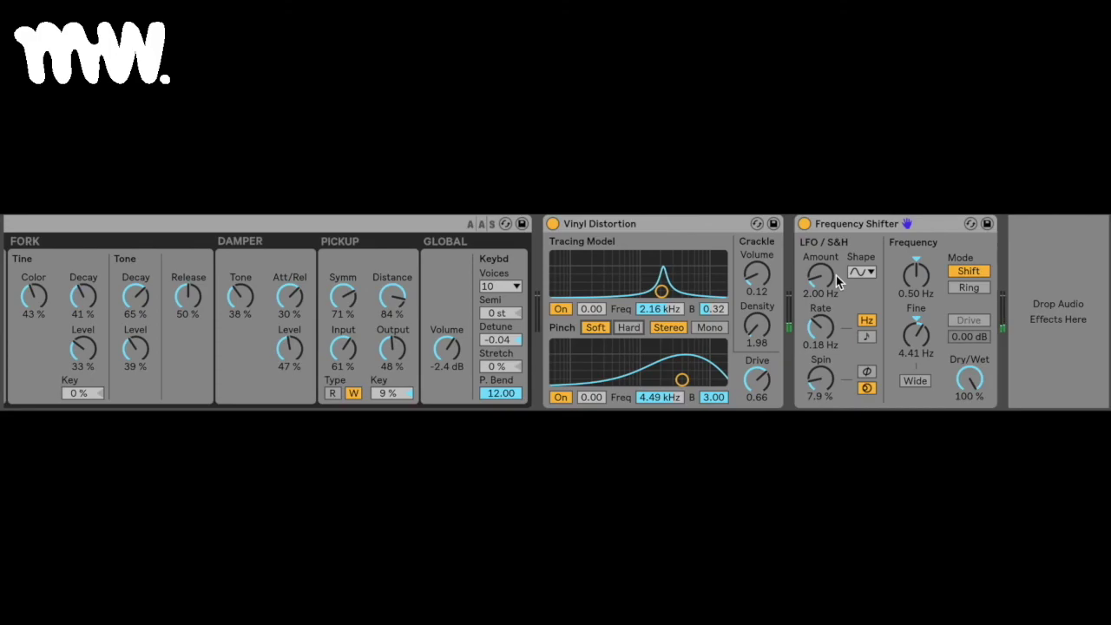
scroll(676, 314, left, 3)
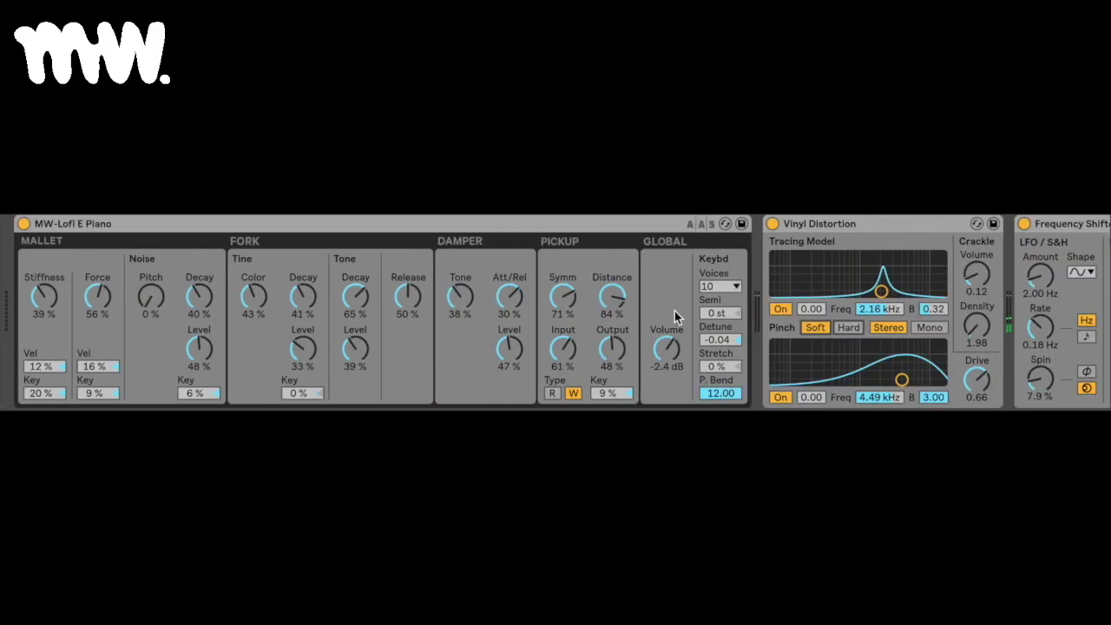